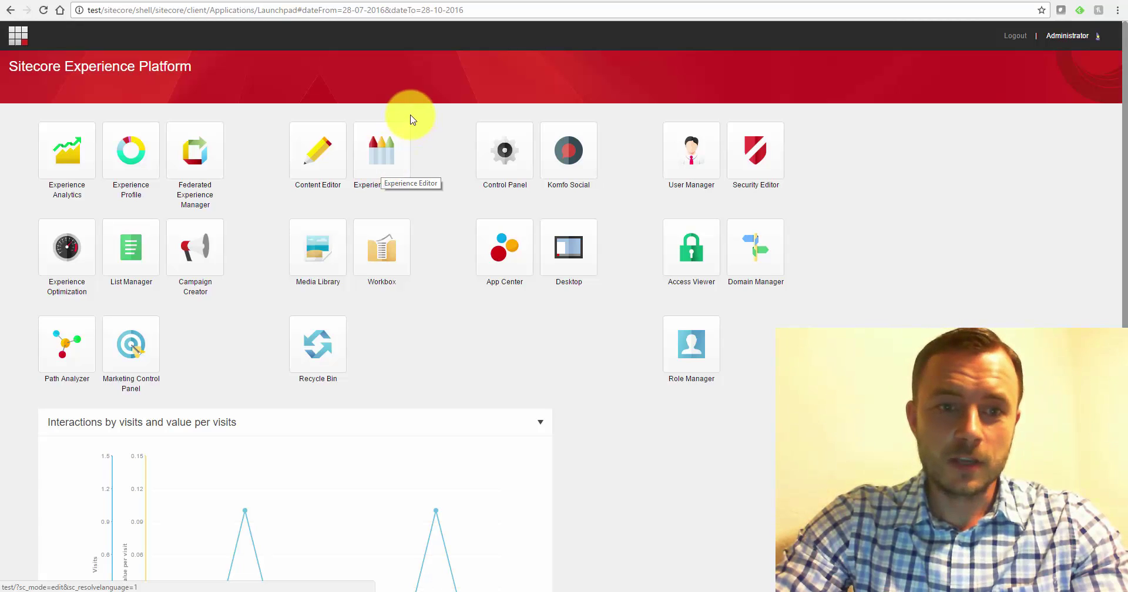
Open the home page in the Experience Editor and switch it to Debug mode from the Other modes.
{"action": "left_click", "coordinate": [401, 166]}
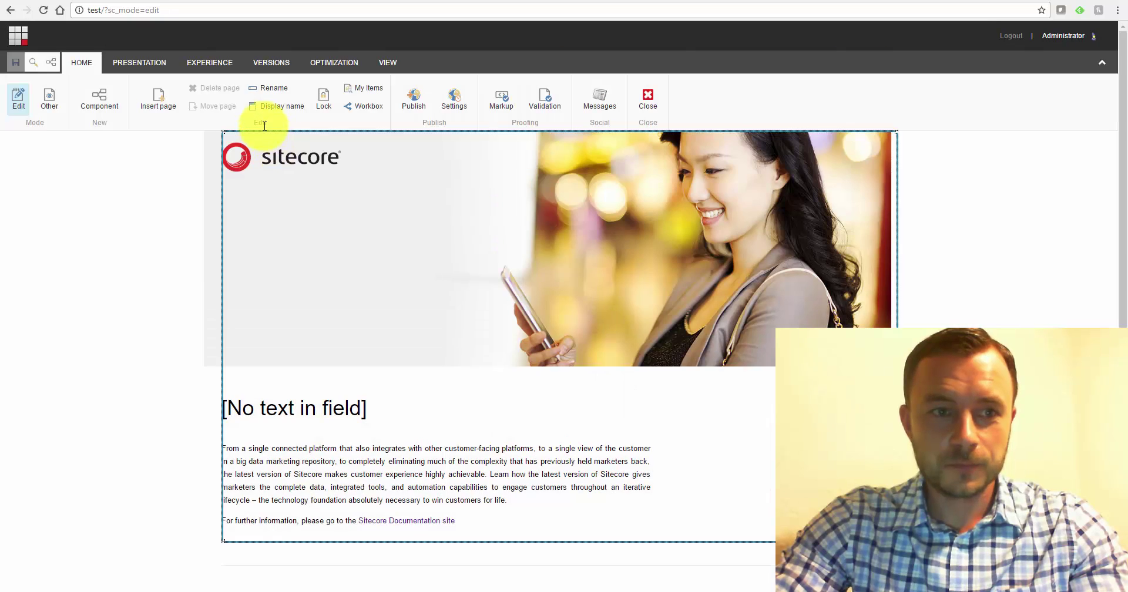
{"action": "left_click", "coordinate": [52, 112]}
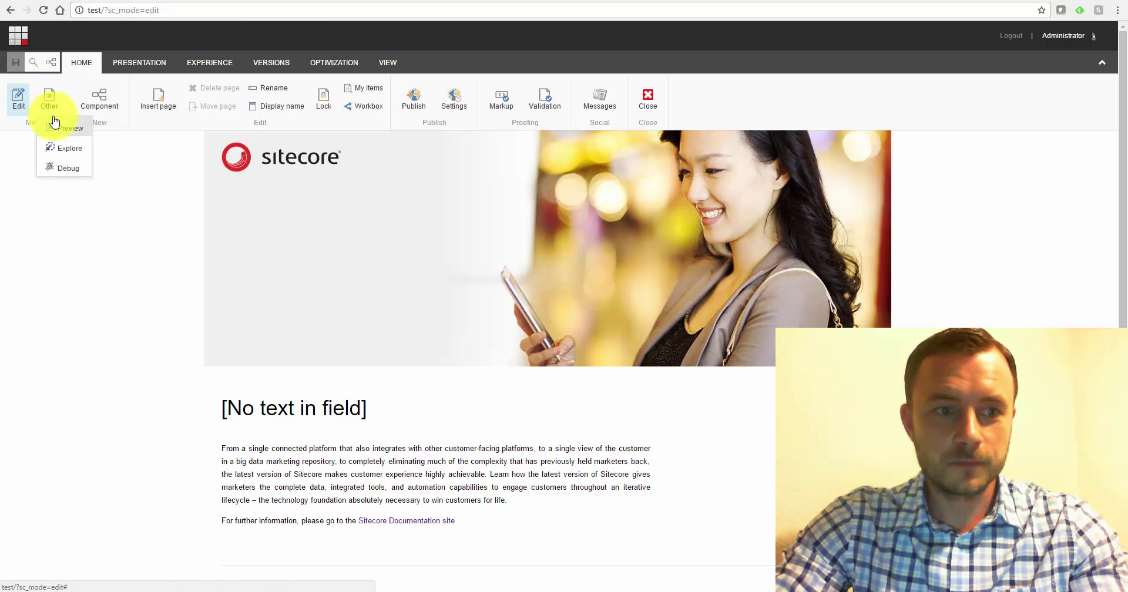
{"action": "left_click", "coordinate": [81, 172]}
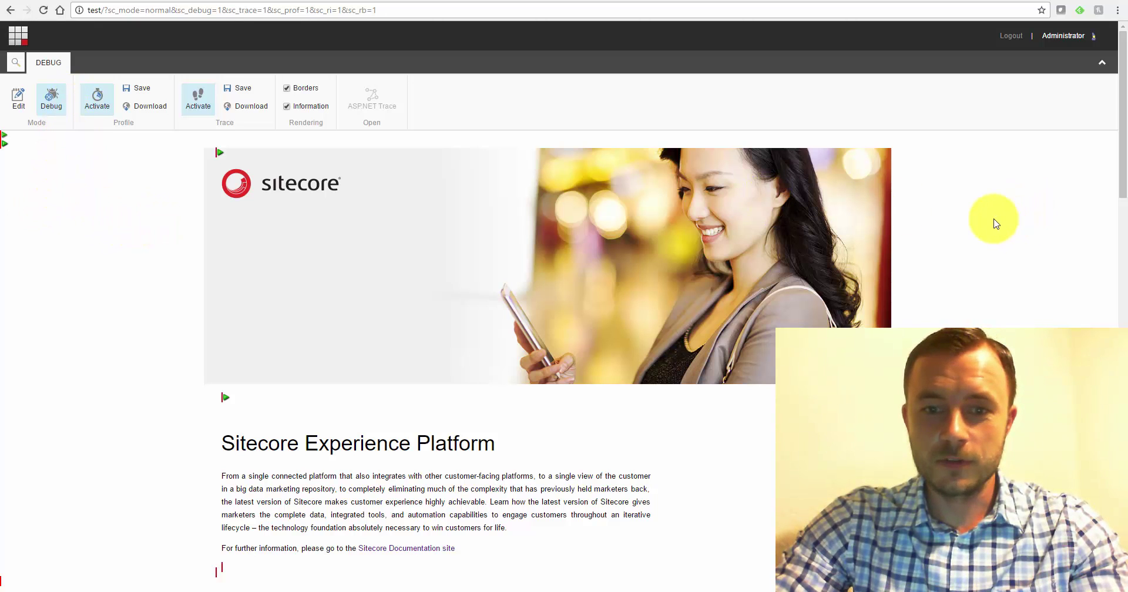
Activate both Profile and Trace in the Debug ribbon.
{"action": "scroll", "coordinate": [992, 222], "scroll_direction": "down", "scroll_amount": 3}
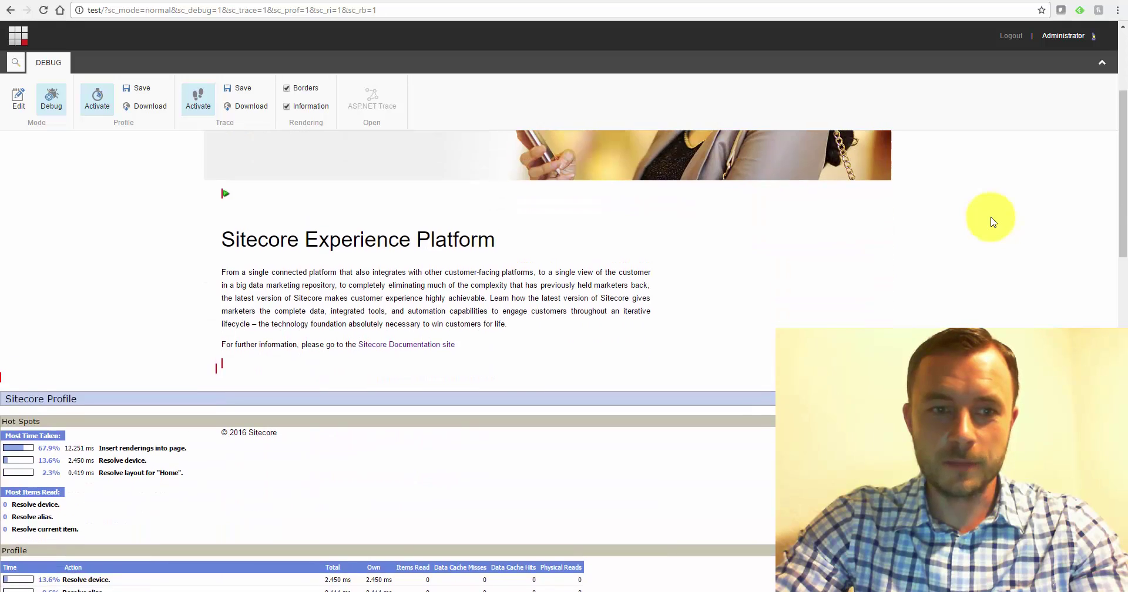
{"action": "scroll", "coordinate": [992, 221], "scroll_direction": "up", "scroll_amount": 3}
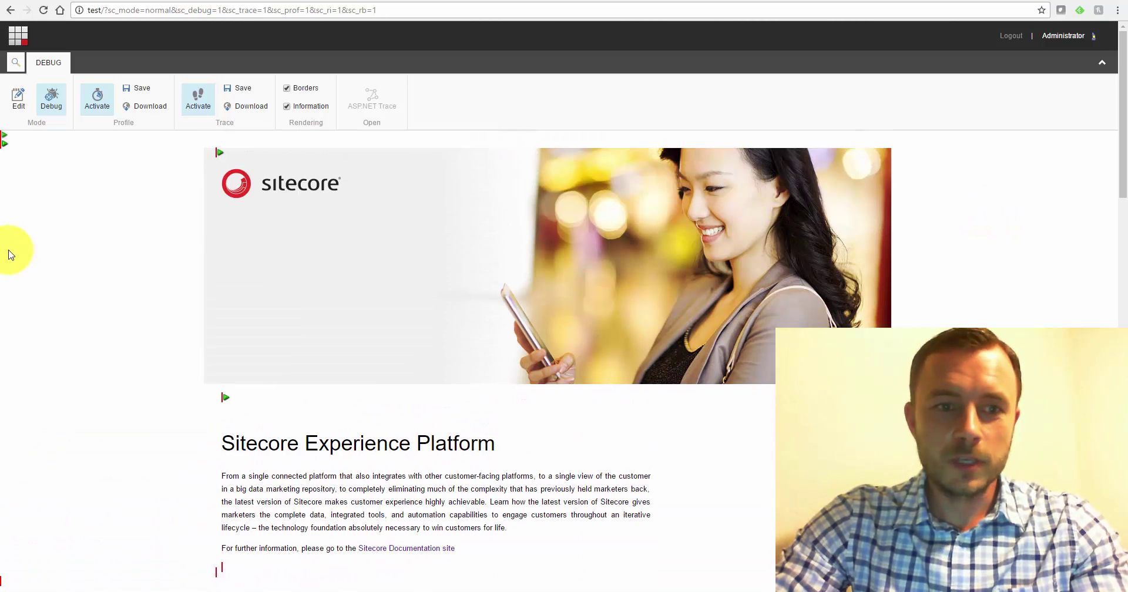
{"action": "left_click", "coordinate": [96, 108]}
{"action": "left_click", "coordinate": [198, 103]}
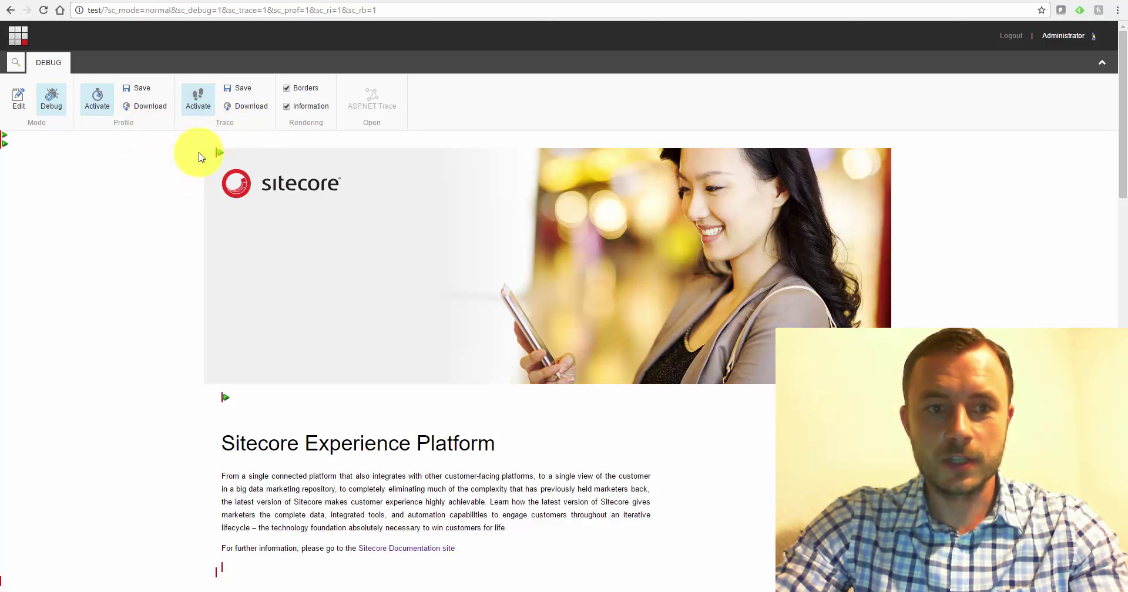
Reload the page to show the Sitecore Profile report, with 'Insert renderings into page' at 67.9%.
{"action": "left_click", "coordinate": [304, 109]}
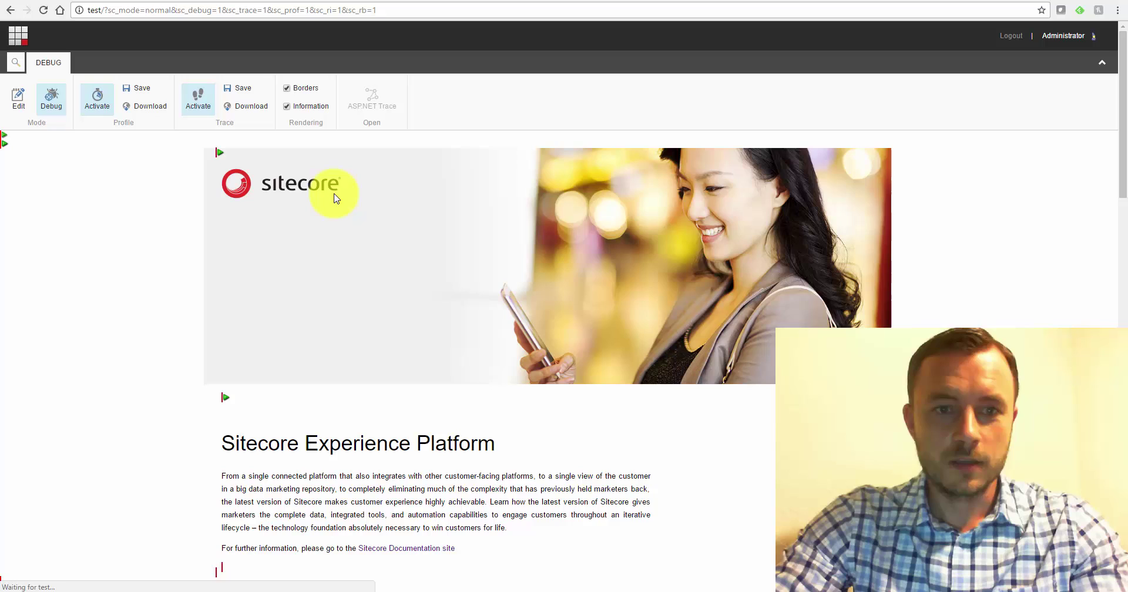
{"action": "scroll", "coordinate": [302, 190], "scroll_direction": "down", "scroll_amount": 1}
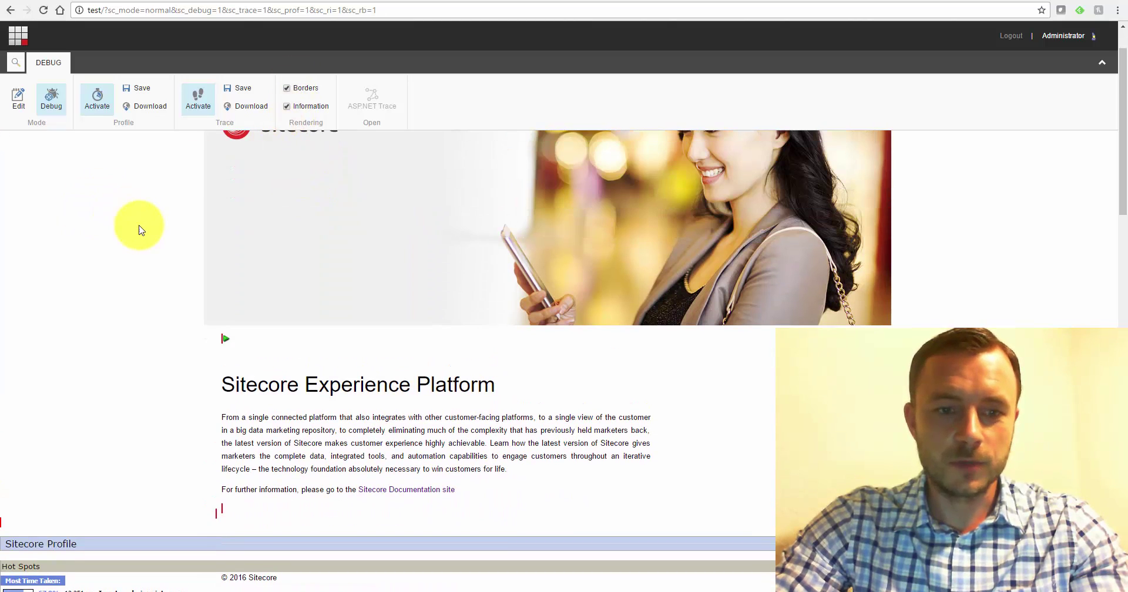
{"action": "scroll", "coordinate": [201, 227], "scroll_direction": "down", "scroll_amount": 5}
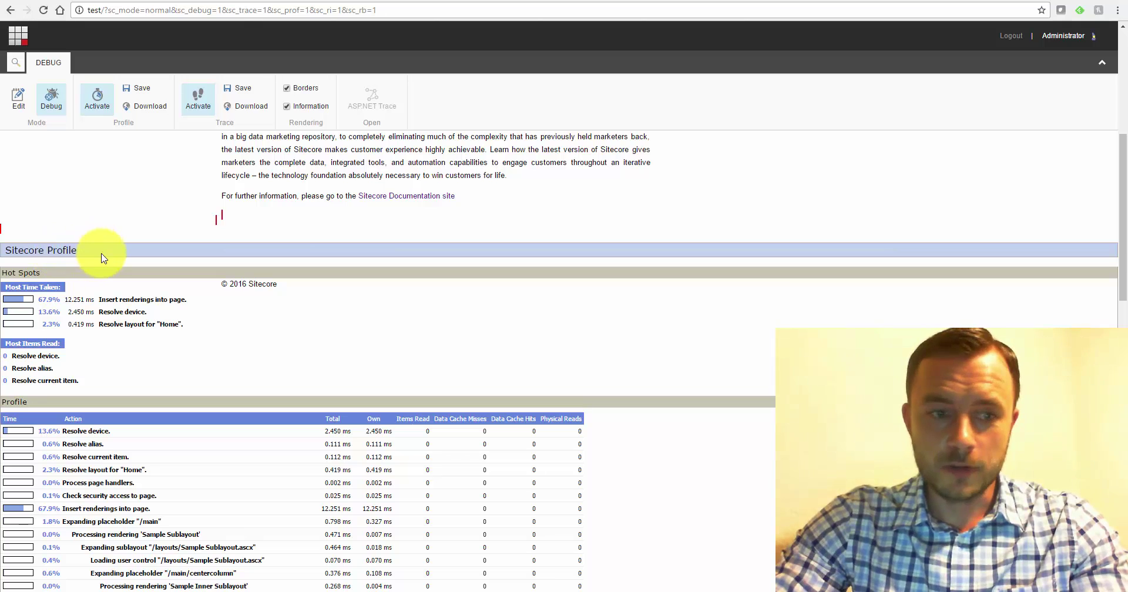
{"action": "scroll", "coordinate": [141, 282], "scroll_direction": "down", "scroll_amount": 1}
{"action": "scroll", "coordinate": [117, 264], "scroll_direction": "down", "scroll_amount": 1}
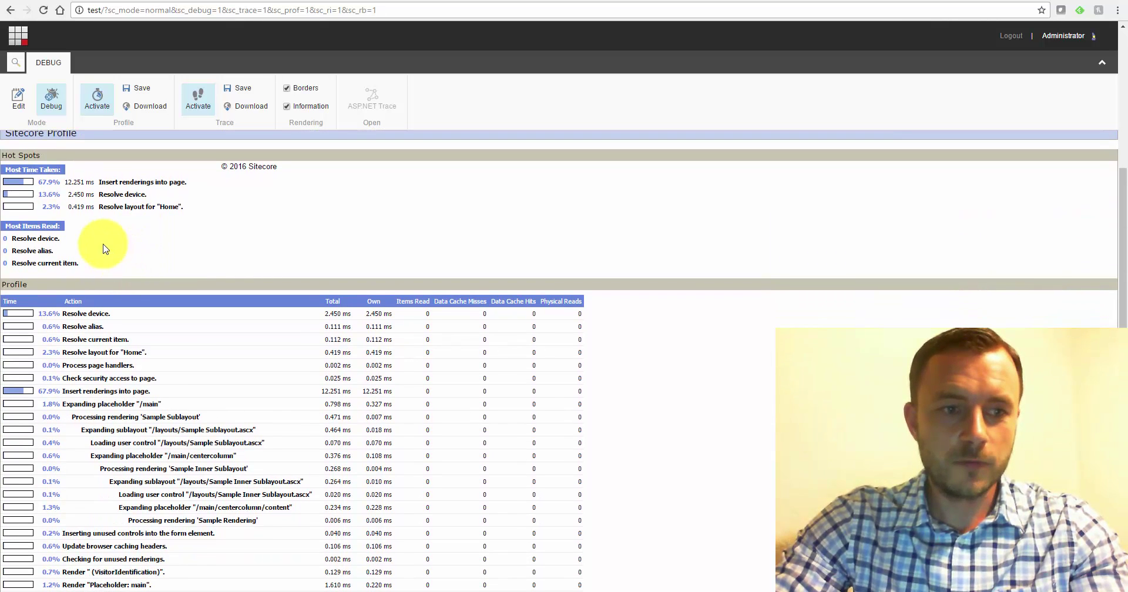
{"action": "scroll", "coordinate": [116, 264], "scroll_direction": "up", "scroll_amount": 1}
{"action": "scroll", "coordinate": [115, 263], "scroll_direction": "down", "scroll_amount": 1}
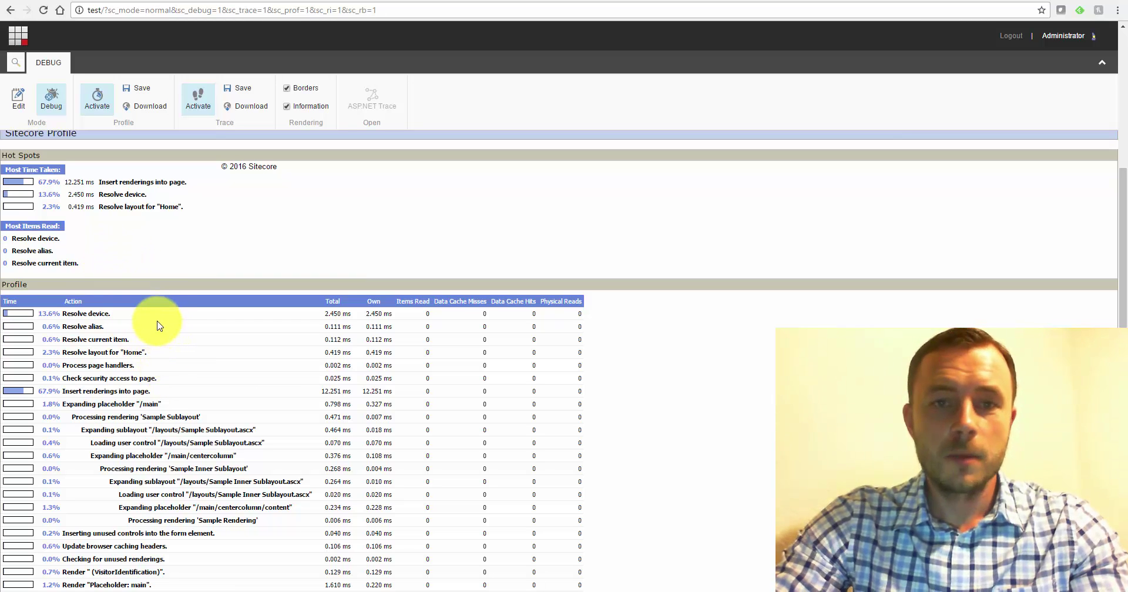
{"action": "scroll", "coordinate": [162, 273], "scroll_direction": "up", "scroll_amount": 2}
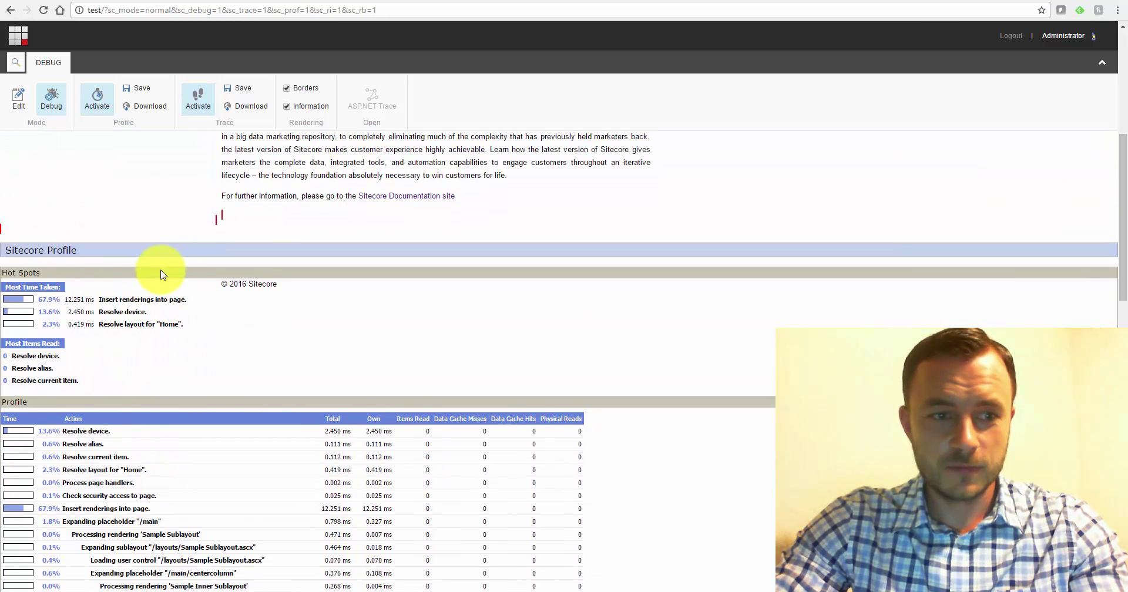
{"action": "double_click", "coordinate": [46, 300]}
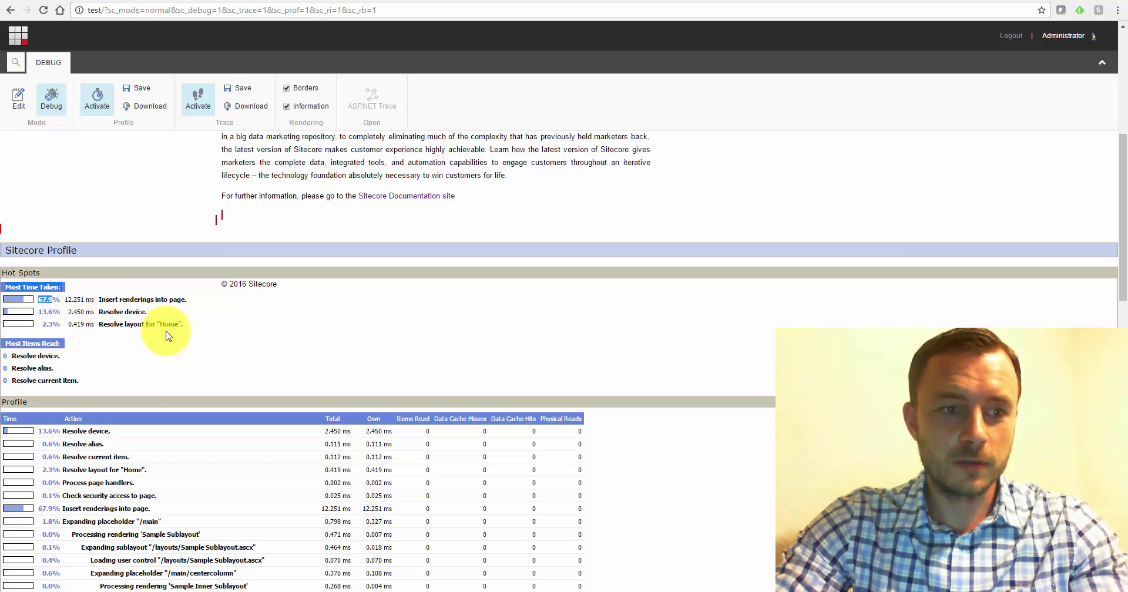
{"action": "left_click_drag", "start_coordinate": [182, 328], "coordinate": [96, 300]}
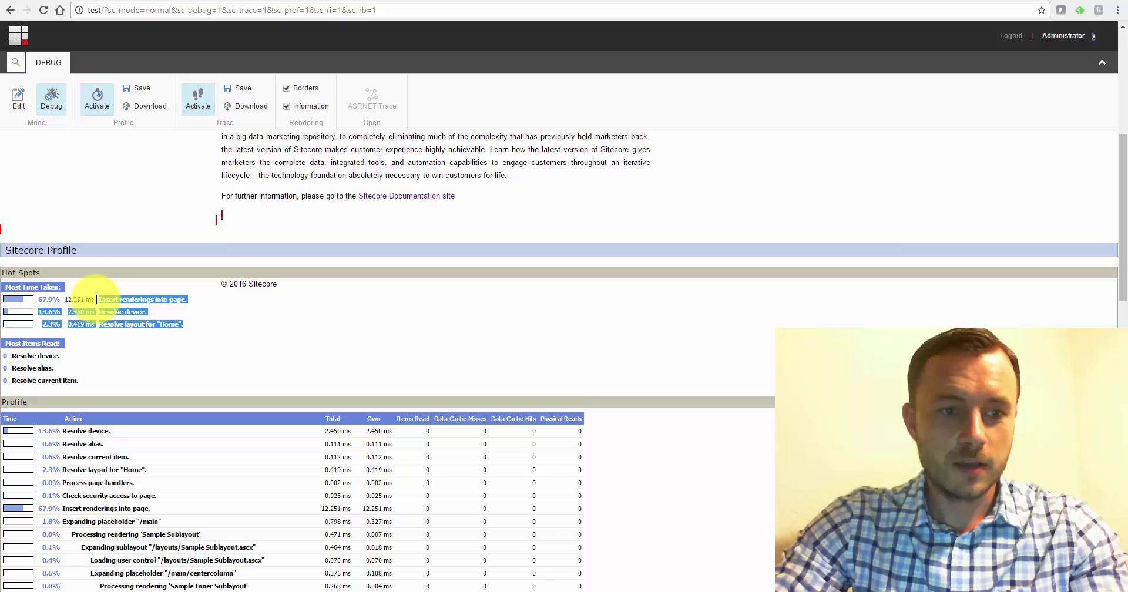
{"action": "left_click", "coordinate": [198, 325]}
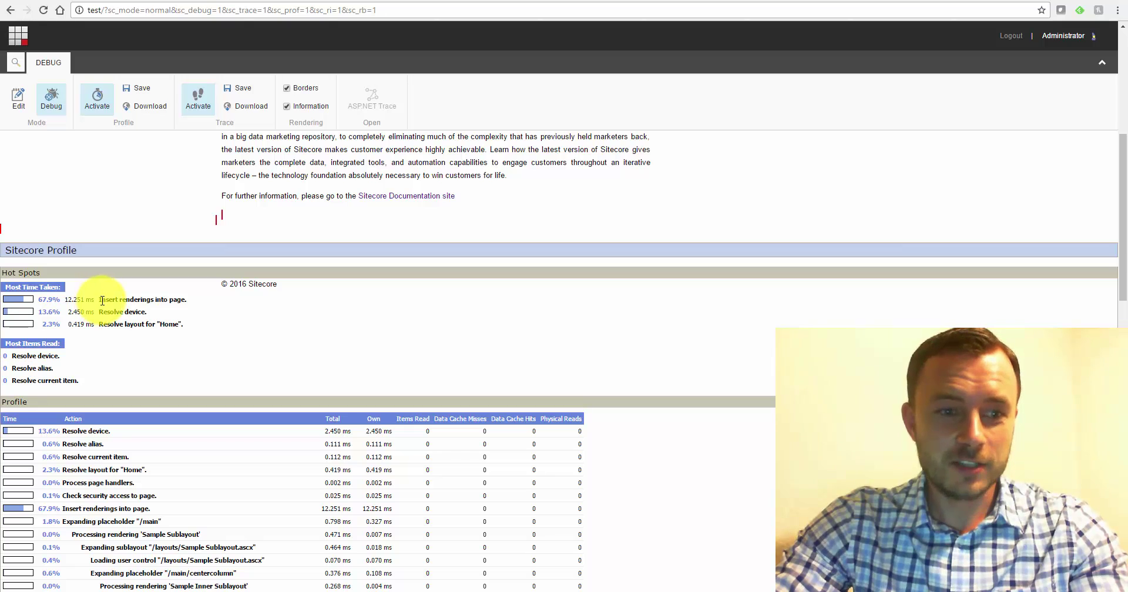
{"action": "left_click_drag", "start_coordinate": [98, 301], "coordinate": [181, 302]}
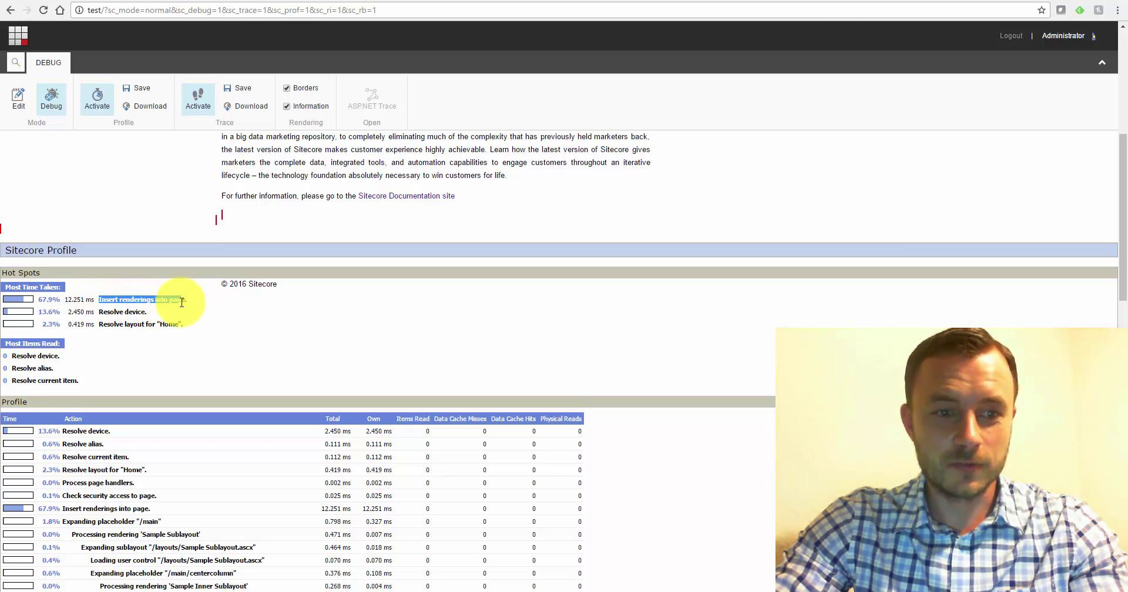
{"action": "left_click", "coordinate": [185, 302]}
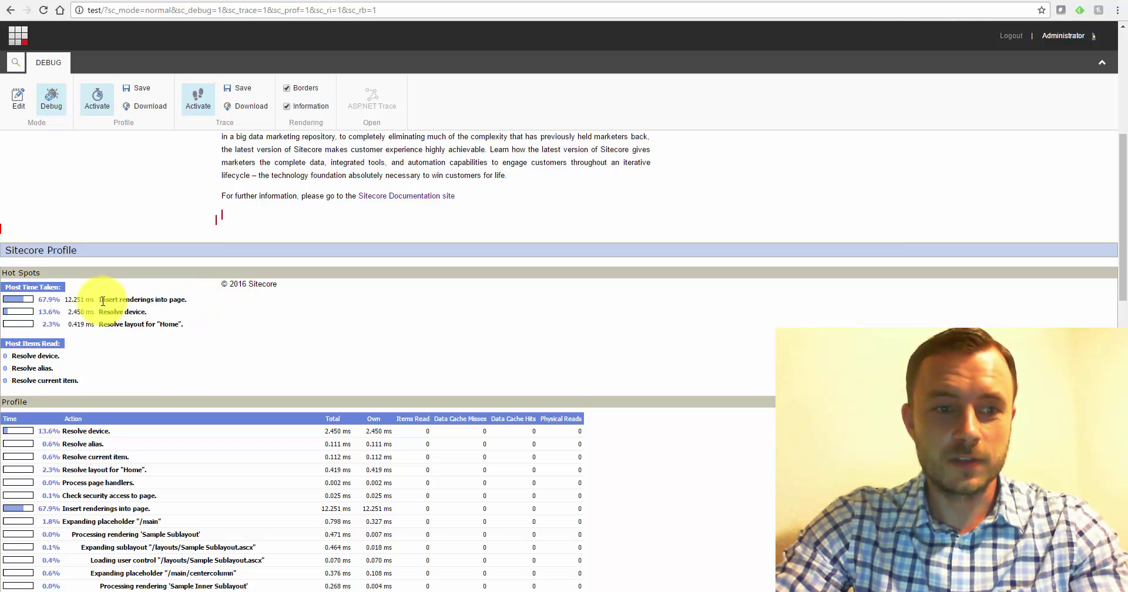
{"action": "left_click_drag", "start_coordinate": [103, 301], "coordinate": [188, 329]}
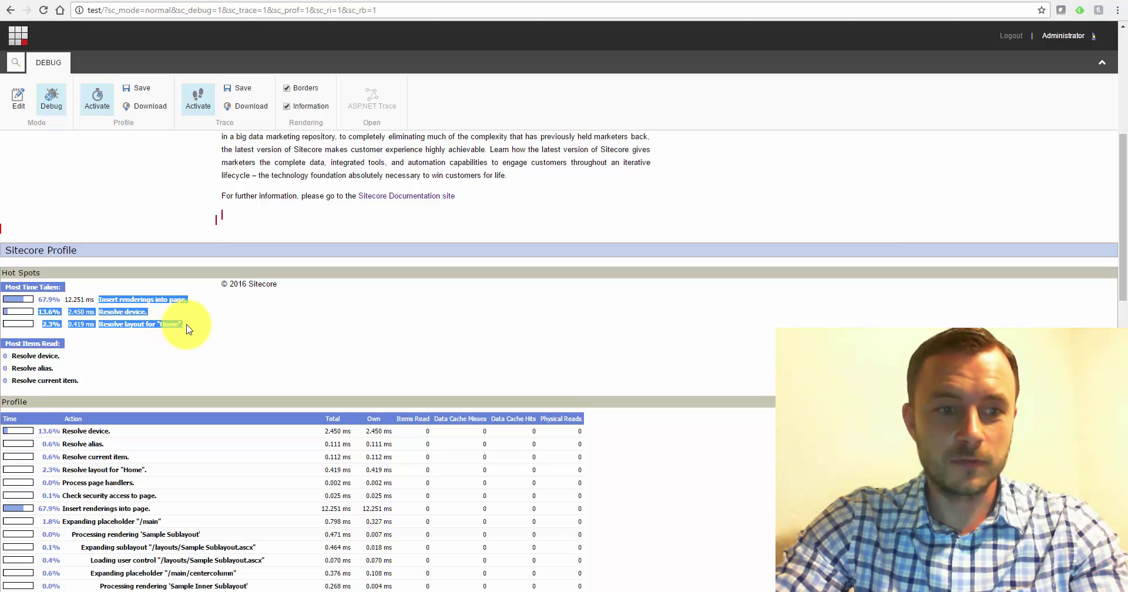
{"action": "left_click", "coordinate": [185, 328]}
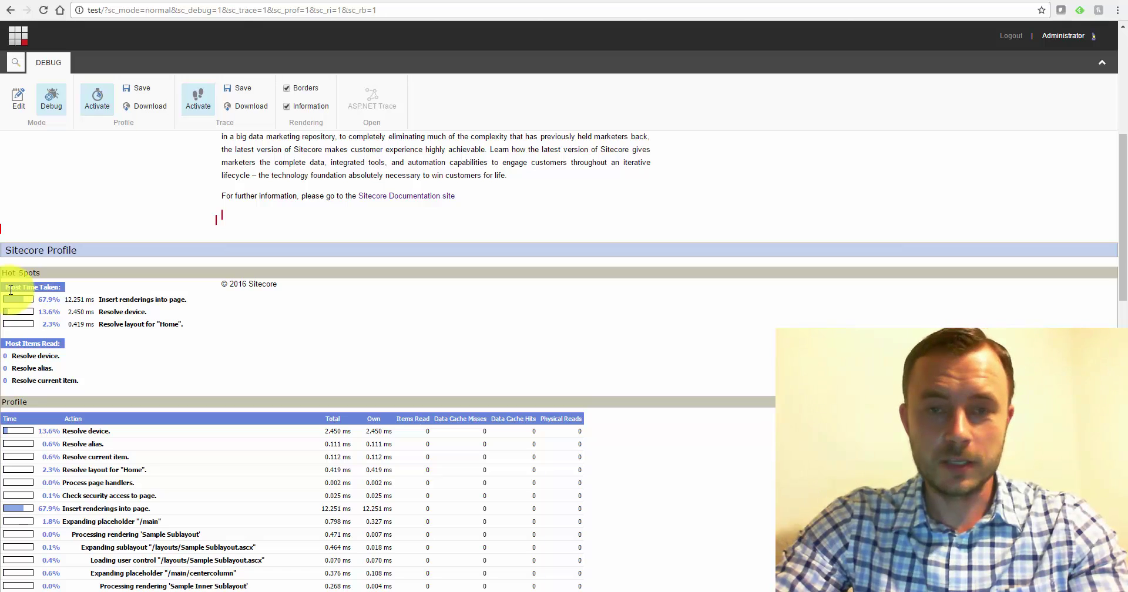
Scroll past the Profile table to reveal the Sitecore Trace log, clearing a stray row selection.
{"action": "scroll", "coordinate": [50, 335], "scroll_direction": "down", "scroll_amount": 3}
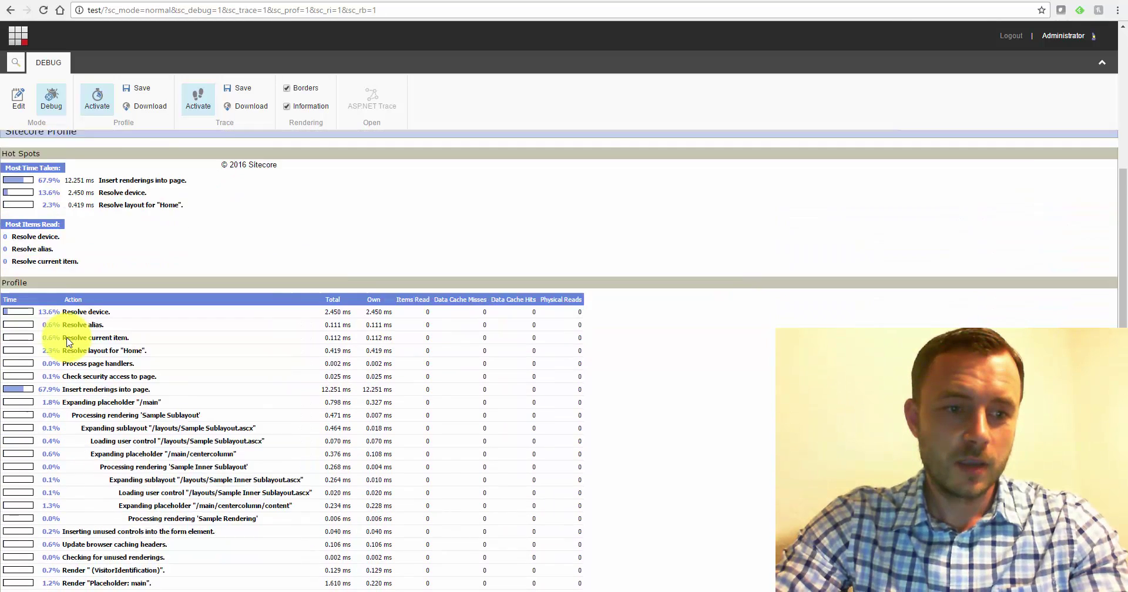
{"action": "scroll", "coordinate": [177, 279], "scroll_direction": "down", "scroll_amount": 3}
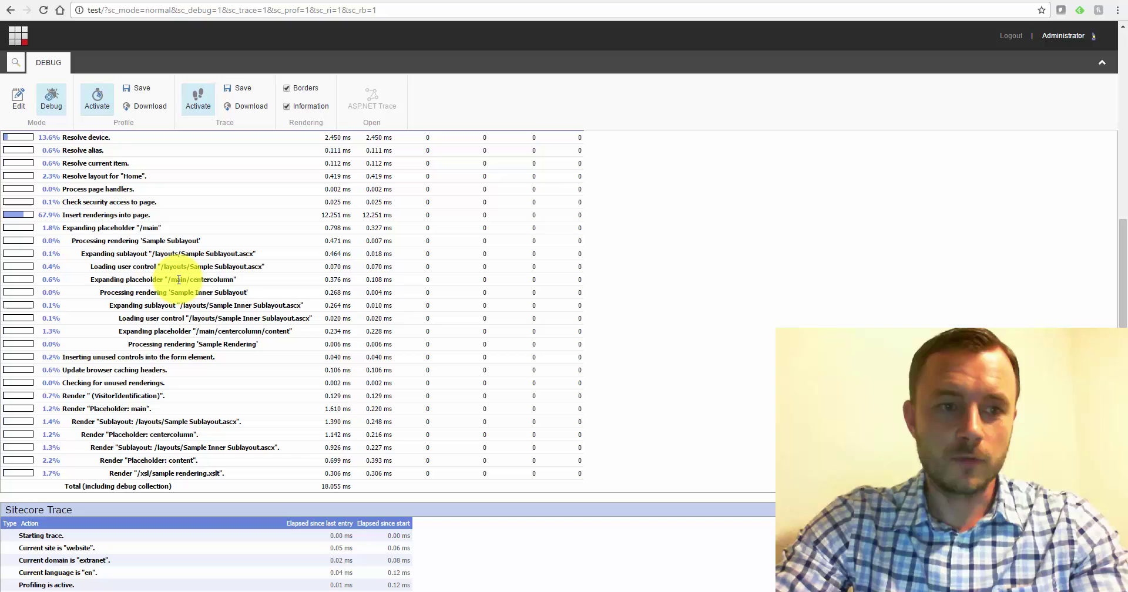
{"action": "scroll", "coordinate": [215, 277], "scroll_direction": "up", "scroll_amount": 3}
{"action": "scroll", "coordinate": [217, 270], "scroll_direction": "down", "scroll_amount": 1}
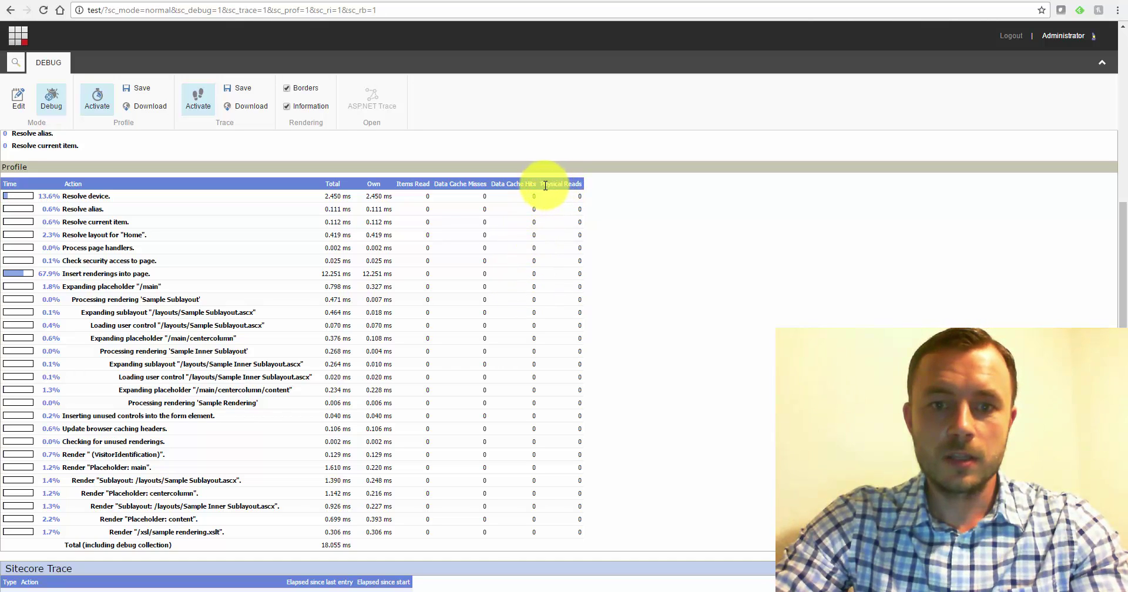
{"action": "left_click_drag", "start_coordinate": [544, 186], "coordinate": [592, 194]}
{"action": "left_click", "coordinate": [580, 240]}
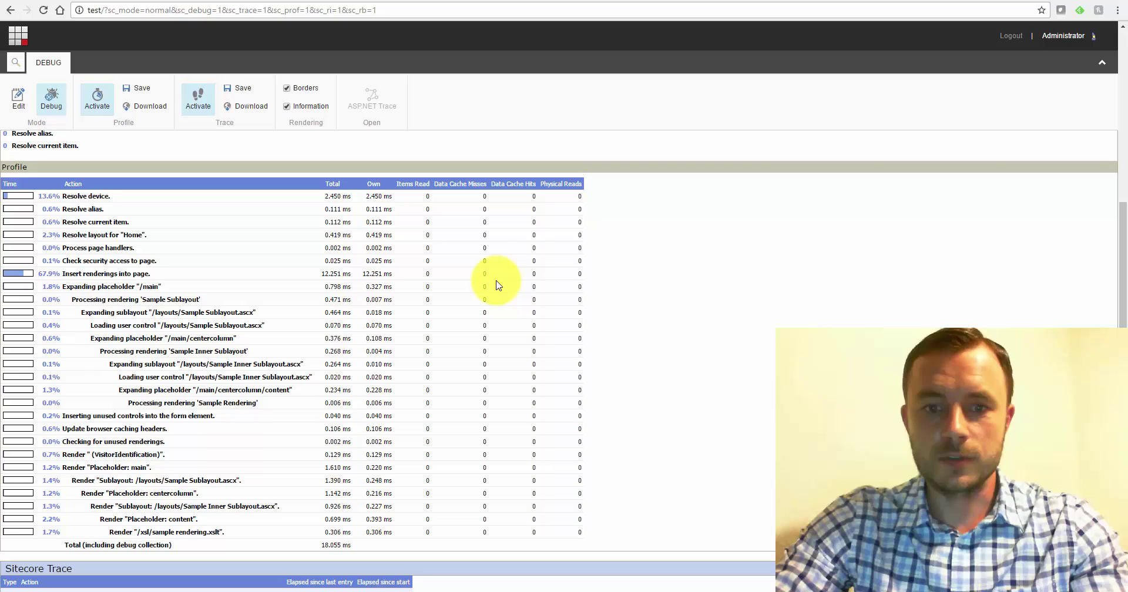
{"action": "scroll", "coordinate": [494, 285], "scroll_direction": "down", "scroll_amount": 1}
{"action": "scroll", "coordinate": [493, 285], "scroll_direction": "up", "scroll_amount": 1}
{"action": "scroll", "coordinate": [493, 285], "scroll_direction": "down", "scroll_amount": 3}
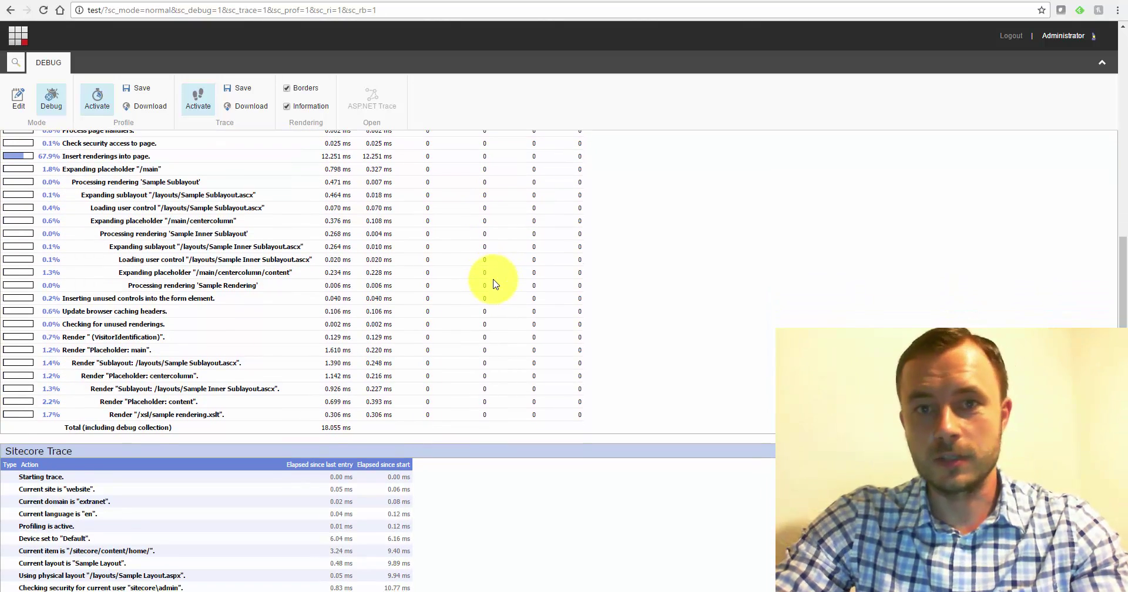
{"action": "scroll", "coordinate": [494, 285], "scroll_direction": "down", "scroll_amount": 3}
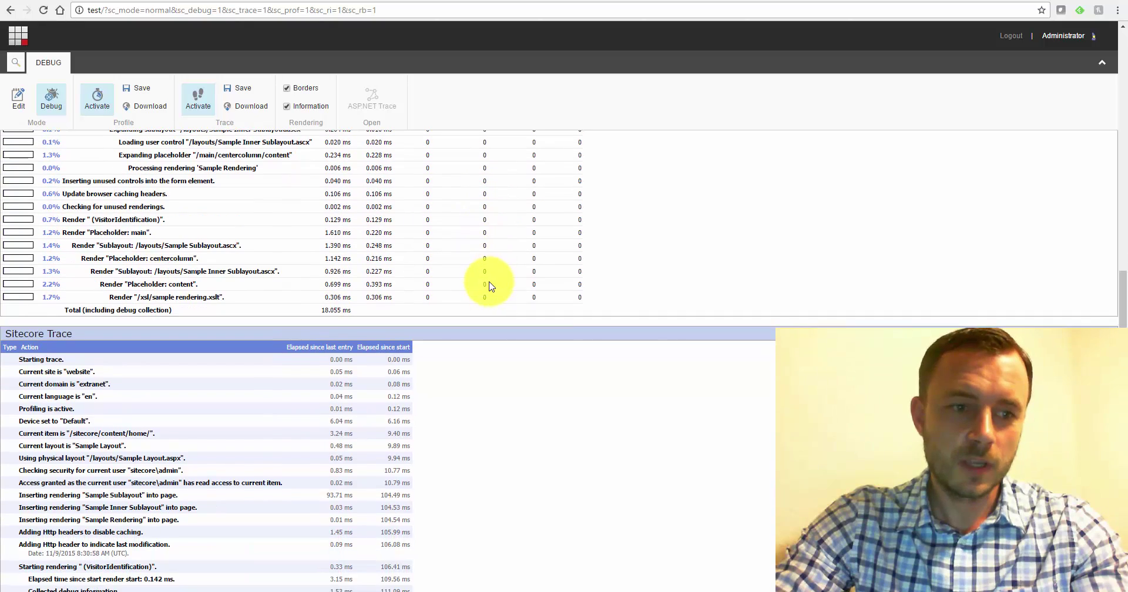
Read the Trace log down to 'Tracing ended.' and the totals: 163.82 ms, 118.26 ms without debug.
{"action": "scroll", "coordinate": [333, 281], "scroll_direction": "up", "scroll_amount": 6}
{"action": "scroll", "coordinate": [209, 327], "scroll_direction": "down", "scroll_amount": 6}
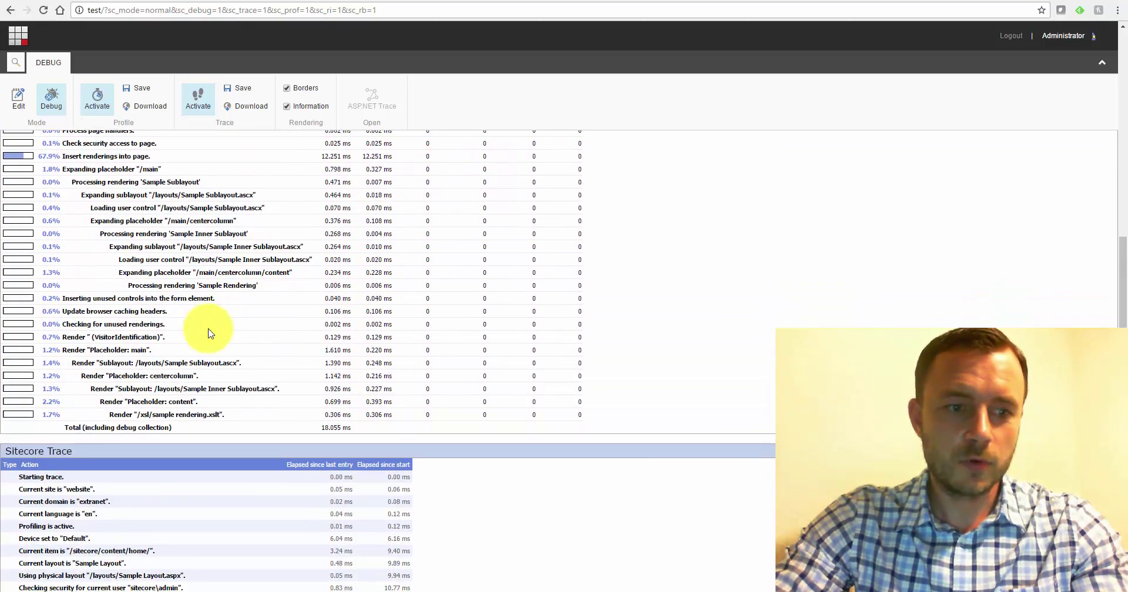
{"action": "scroll", "coordinate": [89, 376], "scroll_direction": "down", "scroll_amount": 3}
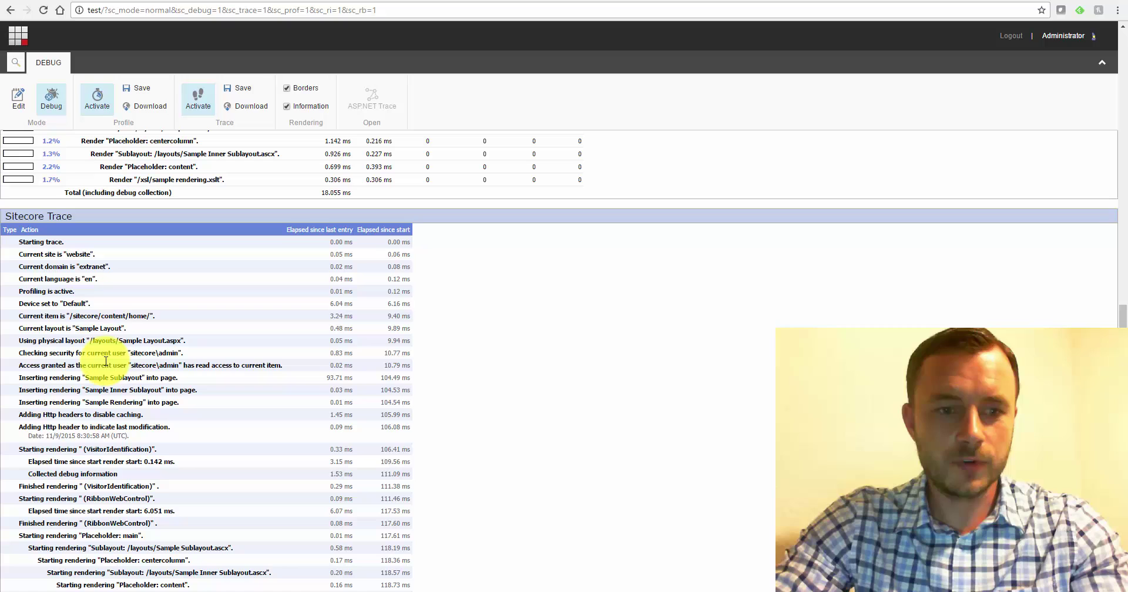
{"action": "scroll", "coordinate": [118, 330], "scroll_direction": "down", "scroll_amount": 1}
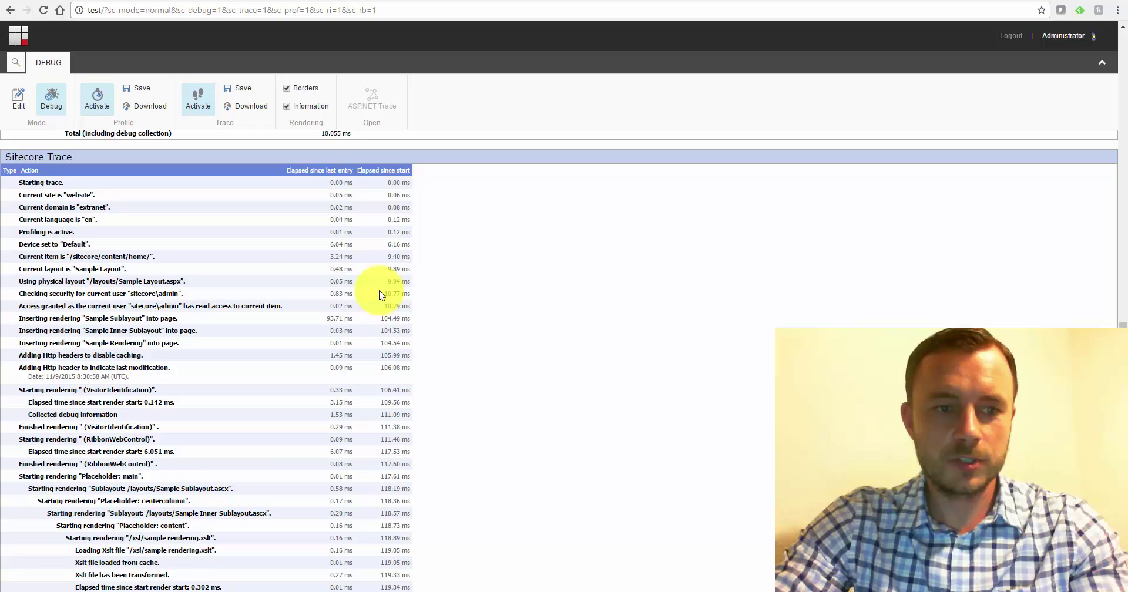
{"action": "scroll", "coordinate": [379, 295], "scroll_direction": "down", "scroll_amount": 4}
{"action": "scroll", "coordinate": [369, 288], "scroll_direction": "down", "scroll_amount": 1}
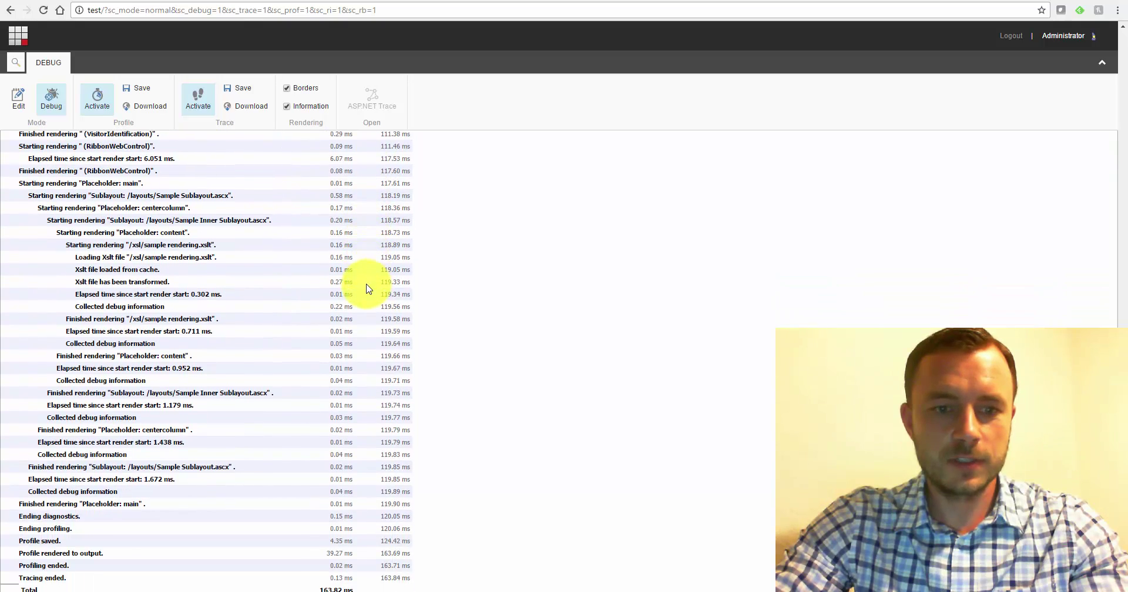
{"action": "scroll", "coordinate": [368, 288], "scroll_direction": "down", "scroll_amount": 1}
{"action": "scroll", "coordinate": [366, 288], "scroll_direction": "up", "scroll_amount": 5}
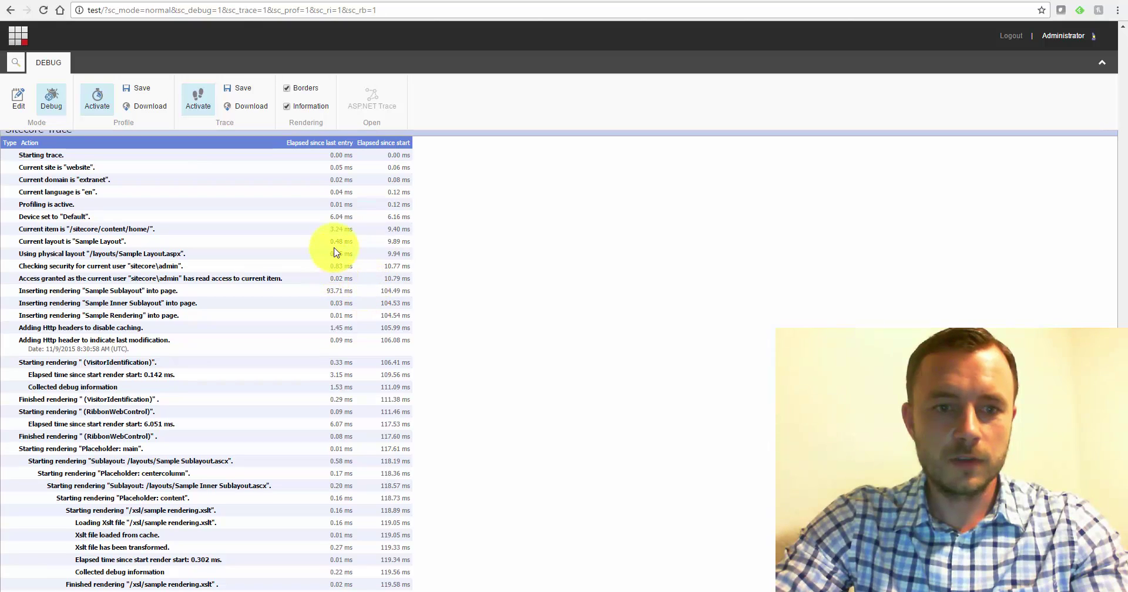
{"action": "scroll", "coordinate": [337, 227], "scroll_direction": "up", "scroll_amount": 1}
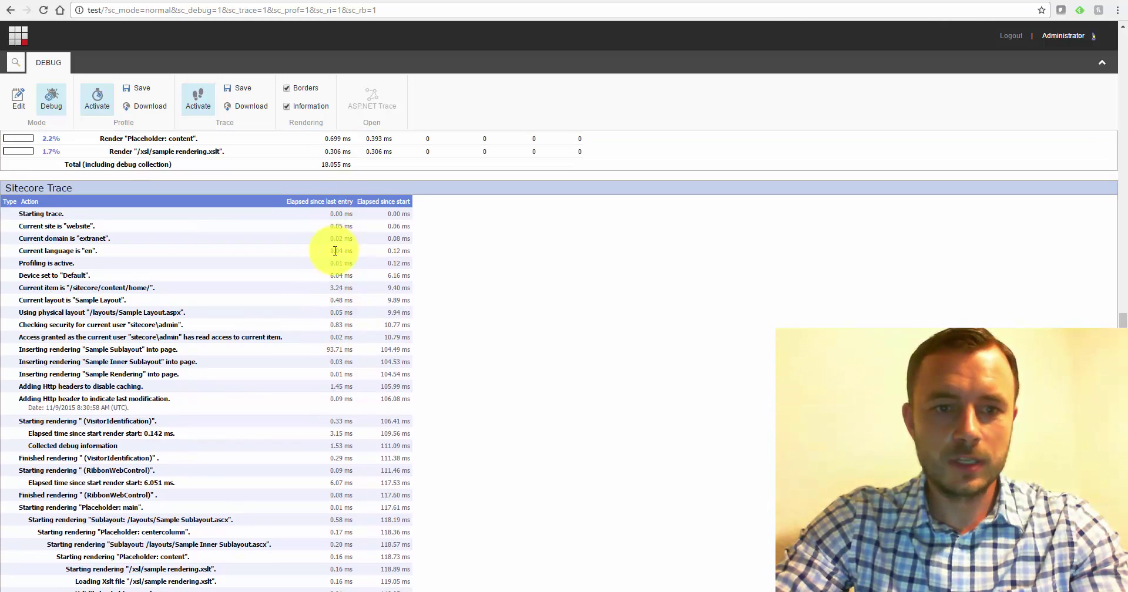
{"action": "scroll", "coordinate": [334, 250], "scroll_direction": "up", "scroll_amount": 1}
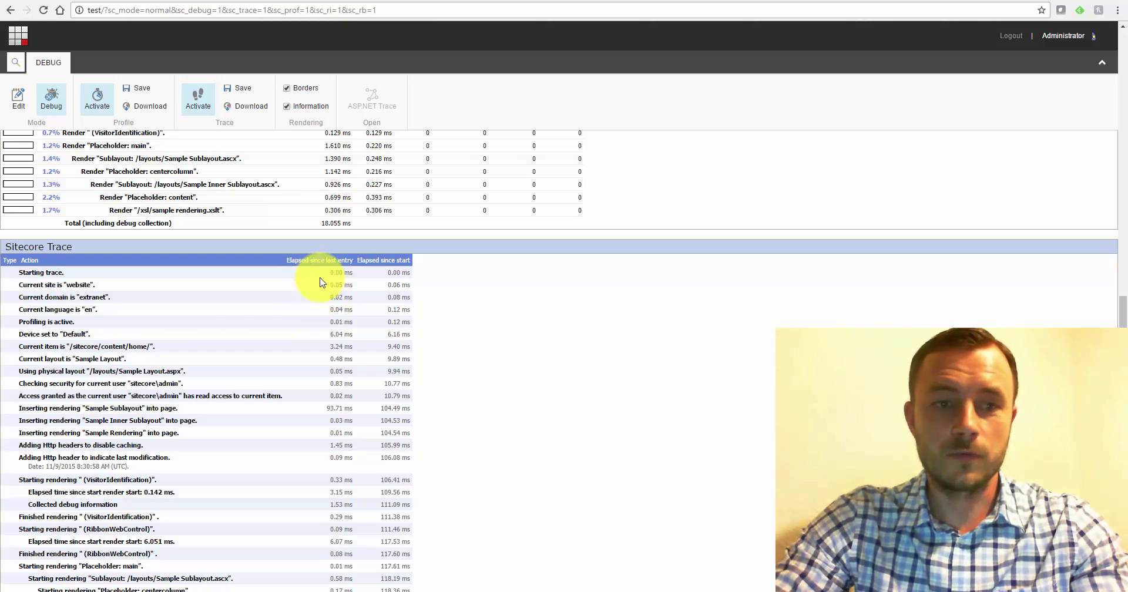
{"action": "scroll", "coordinate": [328, 285], "scroll_direction": "down", "scroll_amount": 7}
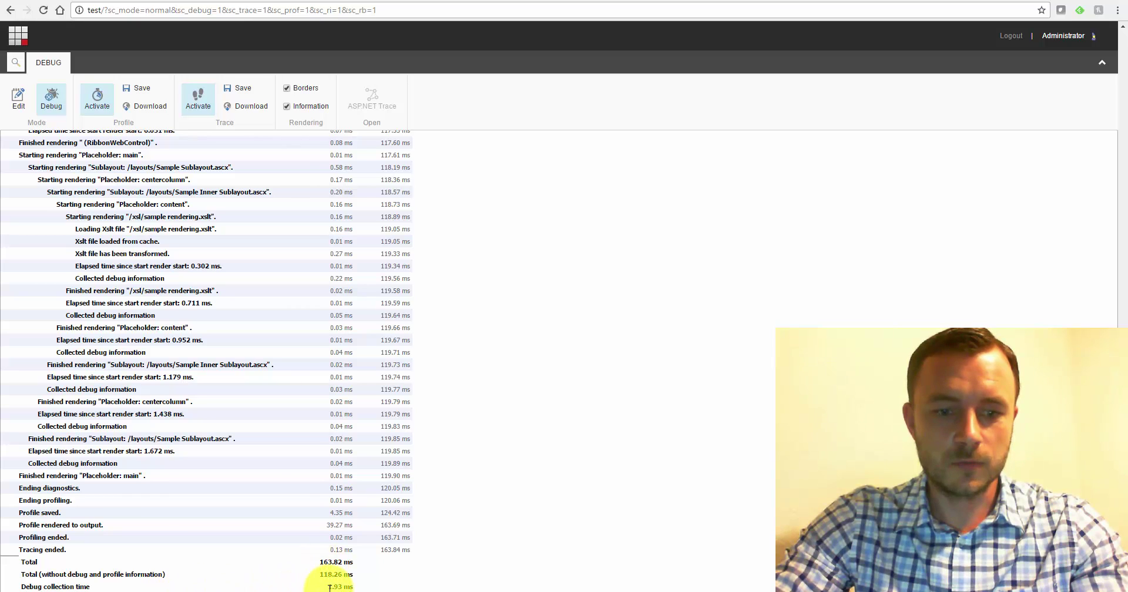
Highlight the 1.93 ms Debug collection time value.
{"action": "left_click_drag", "start_coordinate": [329, 587], "coordinate": [348, 587]}
{"action": "left_click", "coordinate": [333, 564]}
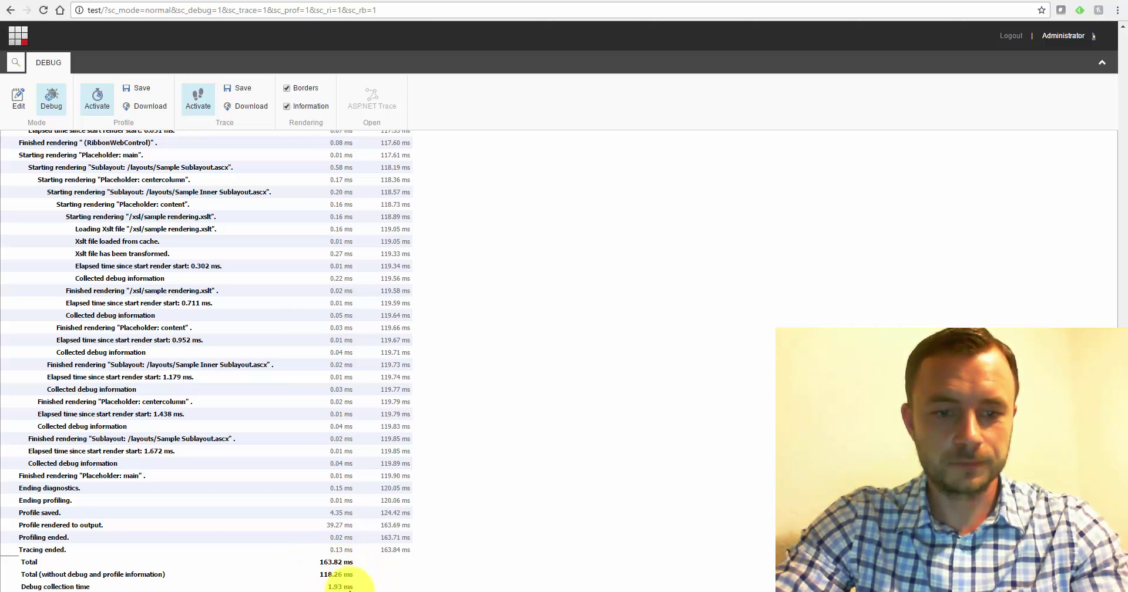
{"action": "left_click_drag", "start_coordinate": [329, 589], "coordinate": [349, 587]}
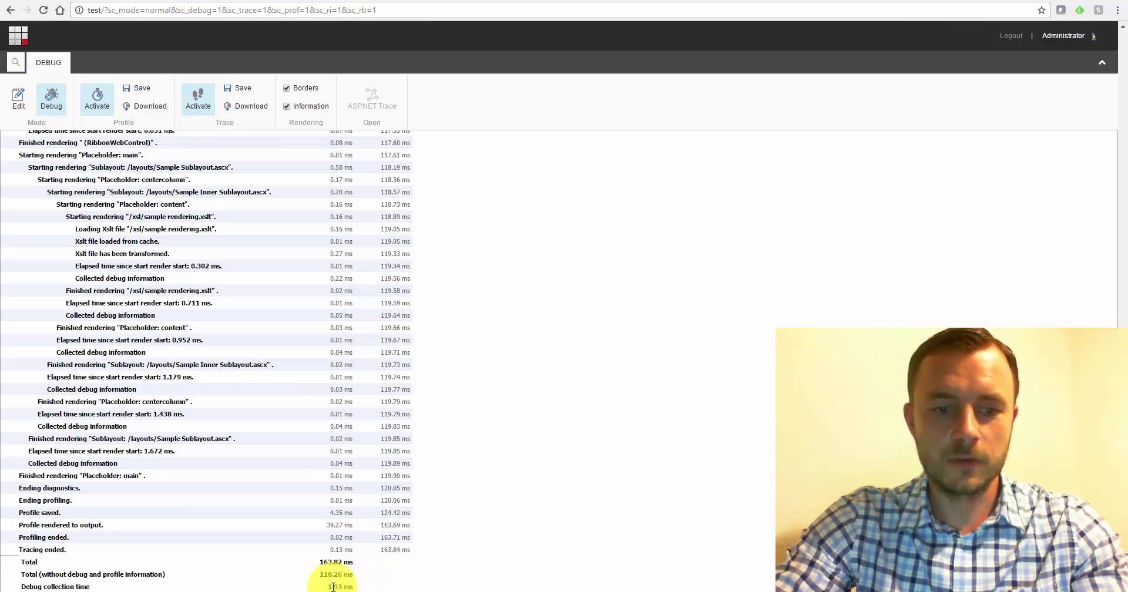
{"action": "left_click_drag", "start_coordinate": [330, 587], "coordinate": [349, 587]}
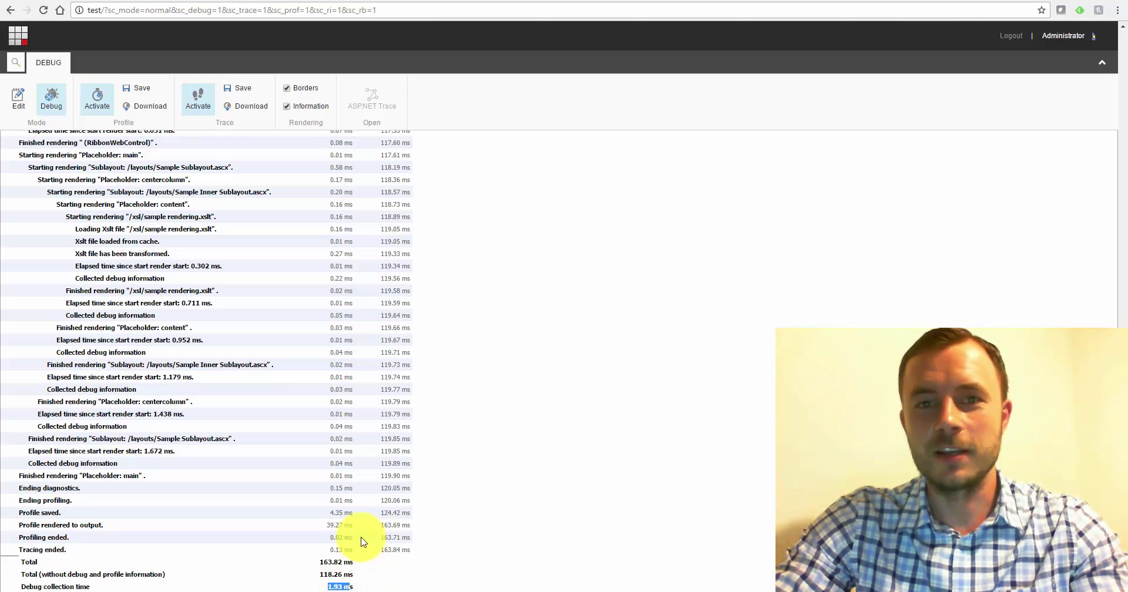
Return to the top of the debug-mode home page.
{"action": "scroll", "coordinate": [408, 353], "scroll_direction": "up", "scroll_amount": 20}
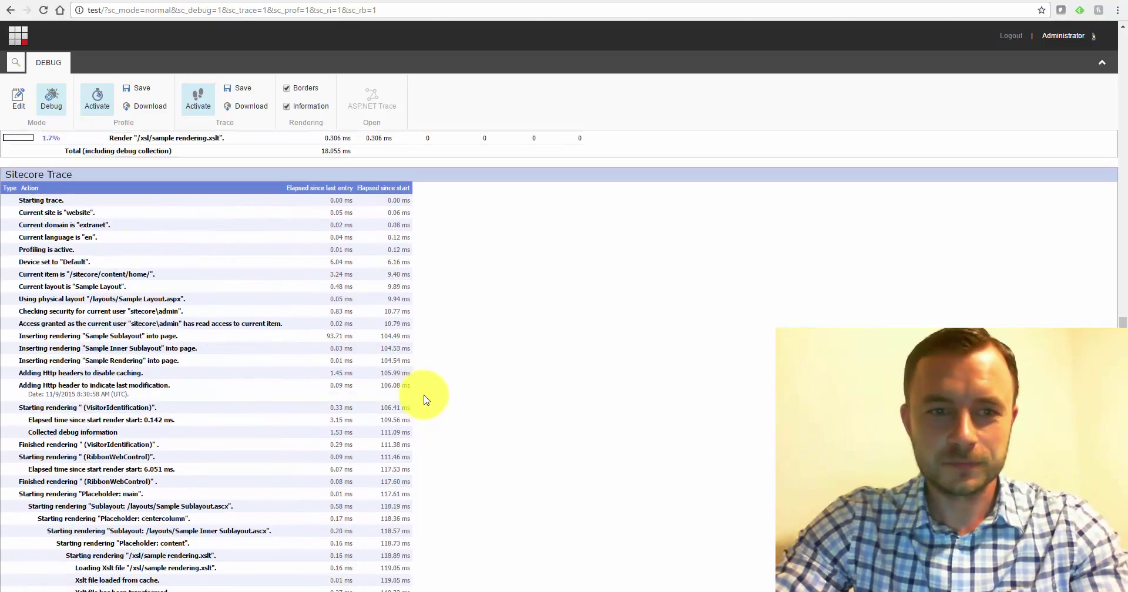
{"action": "scroll", "coordinate": [333, 350], "scroll_direction": "up", "scroll_amount": 4}
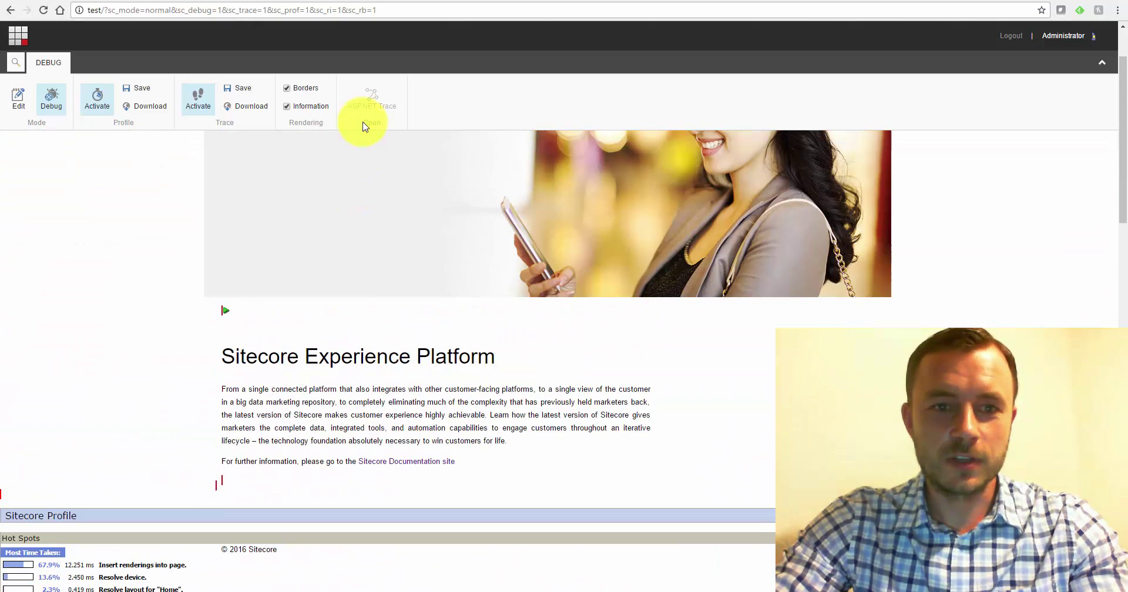
{"action": "scroll", "coordinate": [361, 306], "scroll_direction": "up", "scroll_amount": 2}
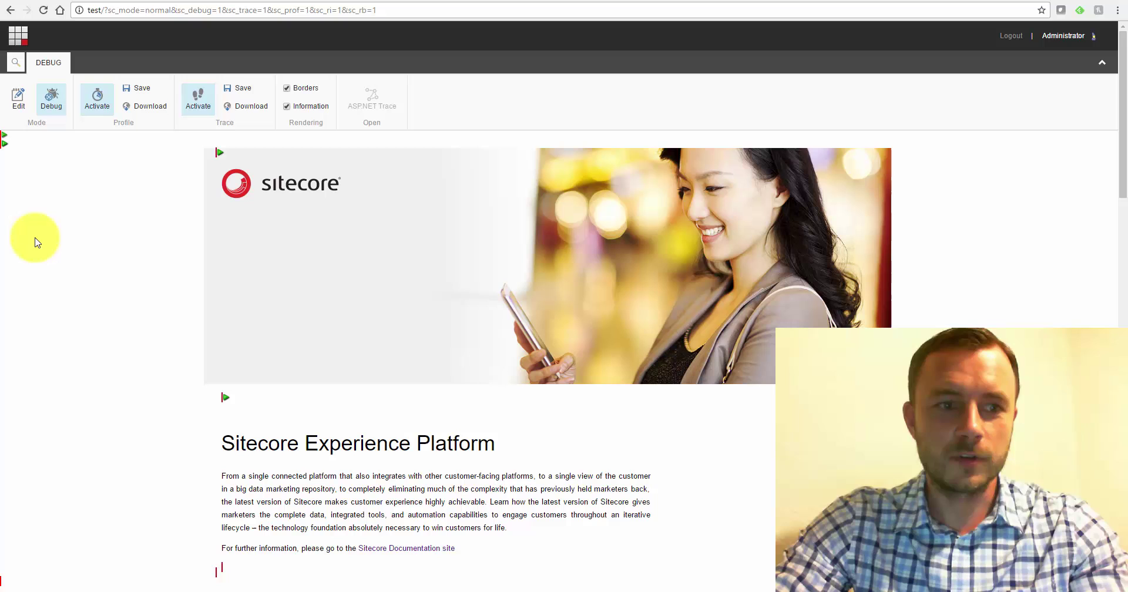
Open the subl_centercolumn_0 debug popup and view its Profile, Cache Settings and Output tabs.
{"action": "left_click", "coordinate": [221, 154]}
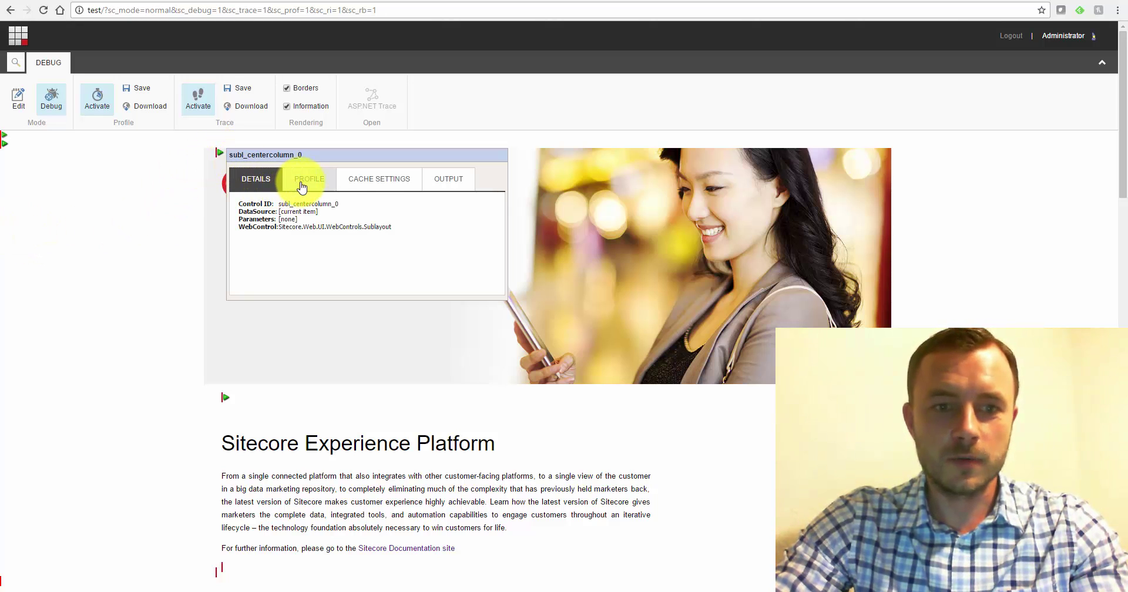
{"action": "left_click", "coordinate": [302, 187]}
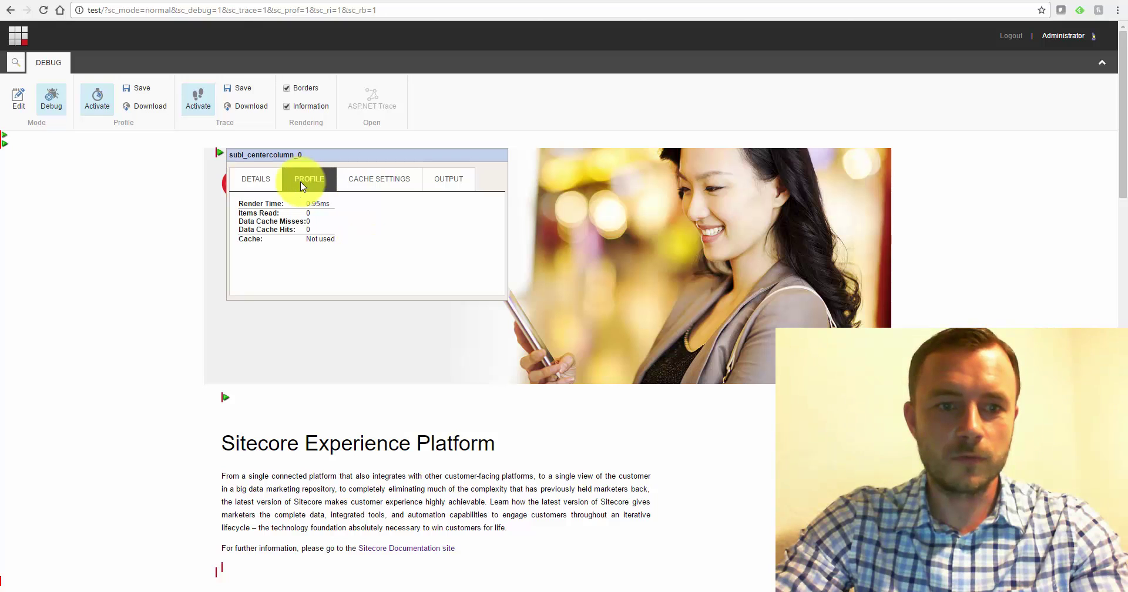
{"action": "left_click", "coordinate": [367, 187]}
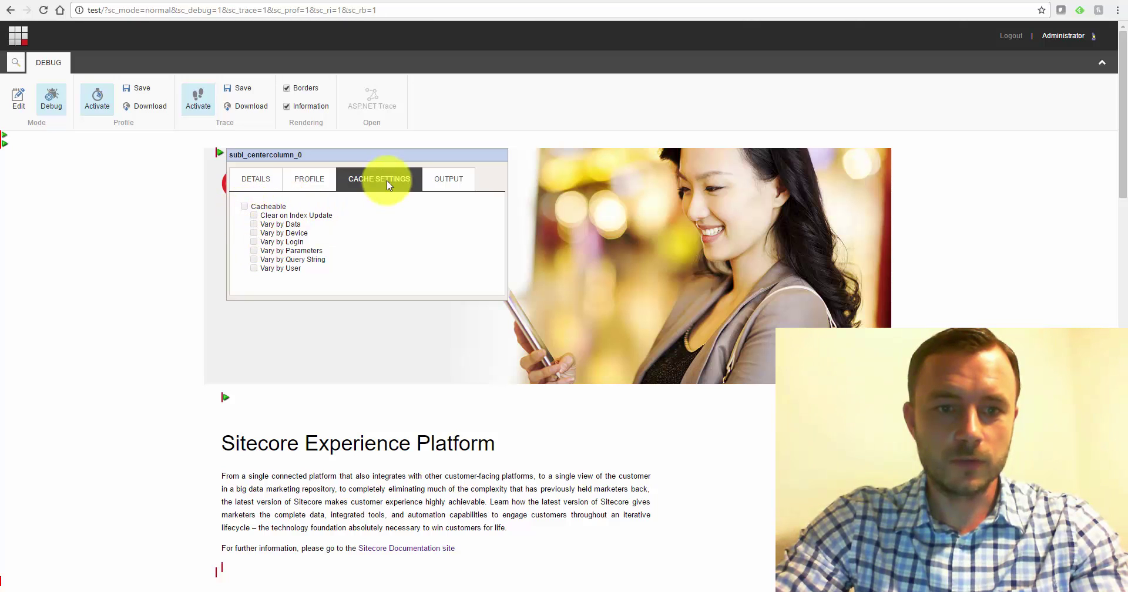
{"action": "left_click", "coordinate": [443, 183]}
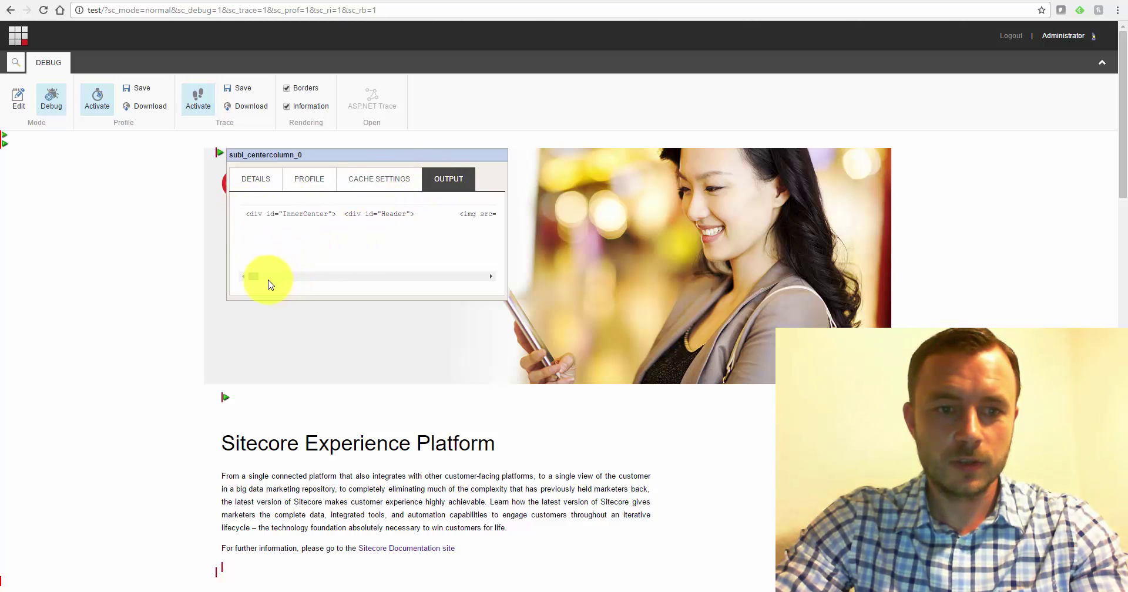
{"action": "mouse_move", "coordinate": [253, 277]}
{"action": "left_mouse_down"}
{"action": "mouse_move", "coordinate": [482, 276]}
{"action": "mouse_move", "coordinate": [254, 276]}
{"action": "left_mouse_up"}
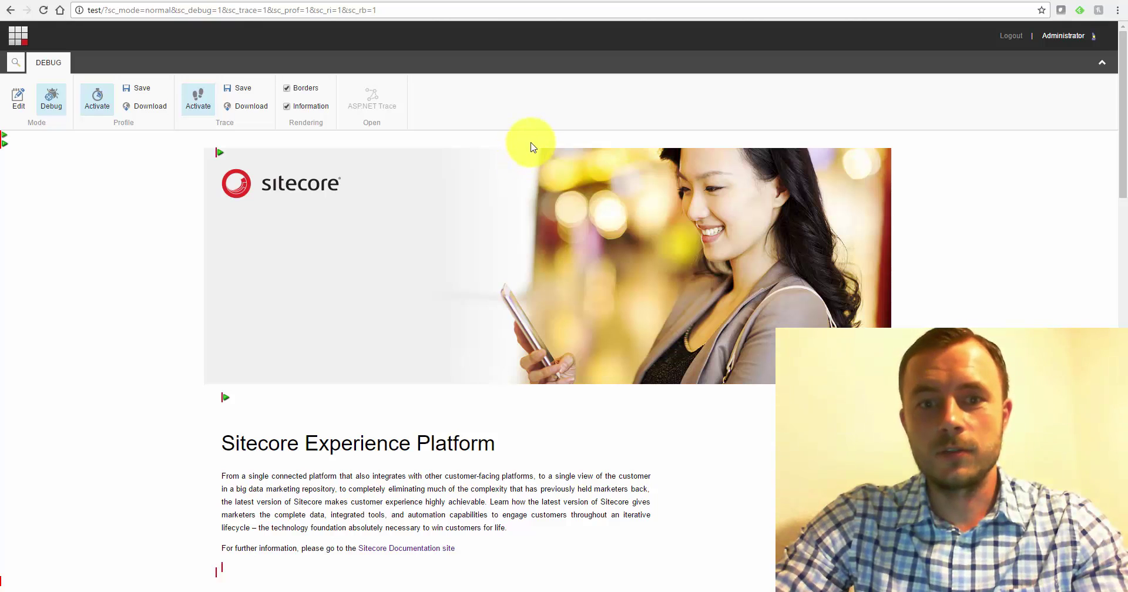
Scroll down to the Profile table of sublayout, placeholder and Sample Rendering timings.
{"action": "scroll", "coordinate": [394, 268], "scroll_direction": "down", "scroll_amount": 6}
{"action": "scroll", "coordinate": [398, 268], "scroll_direction": "down", "scroll_amount": 3}
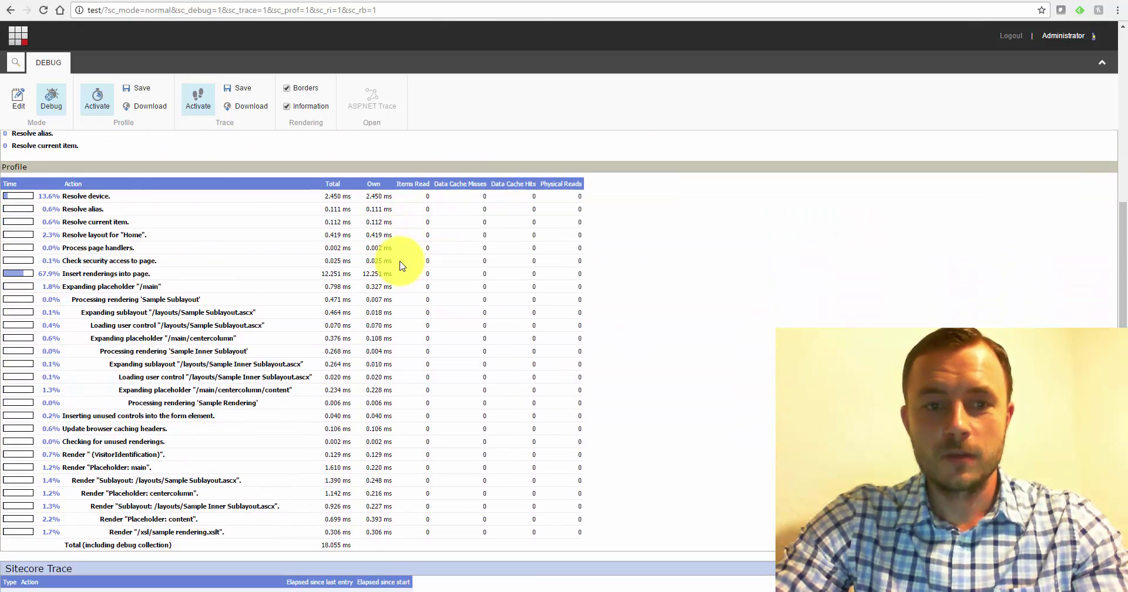
{"action": "scroll", "coordinate": [410, 269], "scroll_direction": "up", "scroll_amount": 1}
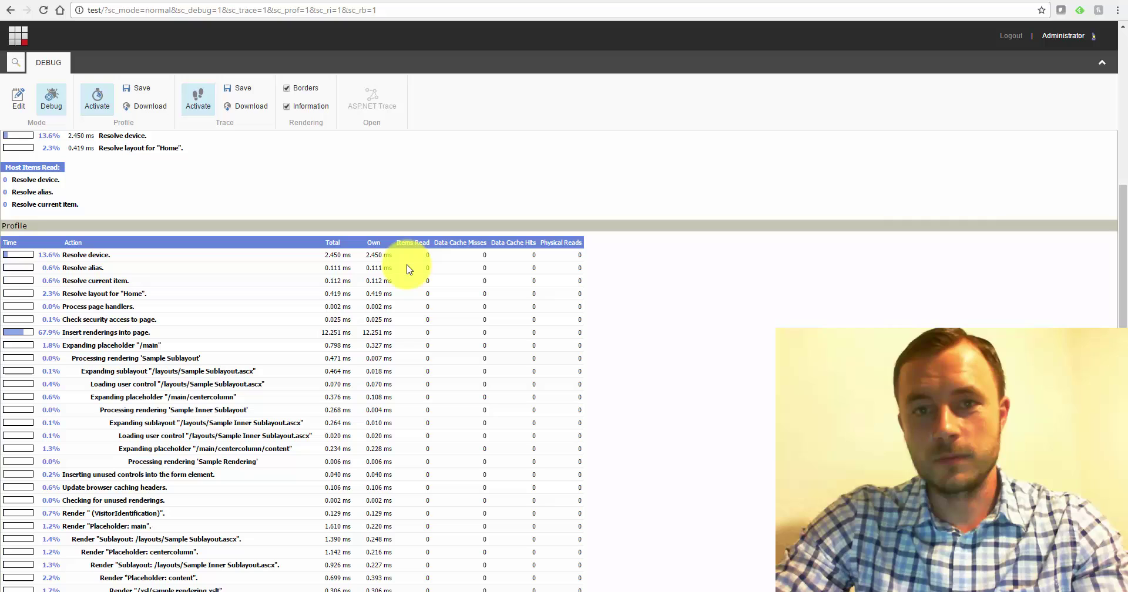
{"action": "scroll", "coordinate": [410, 269], "scroll_direction": "down", "scroll_amount": 2}
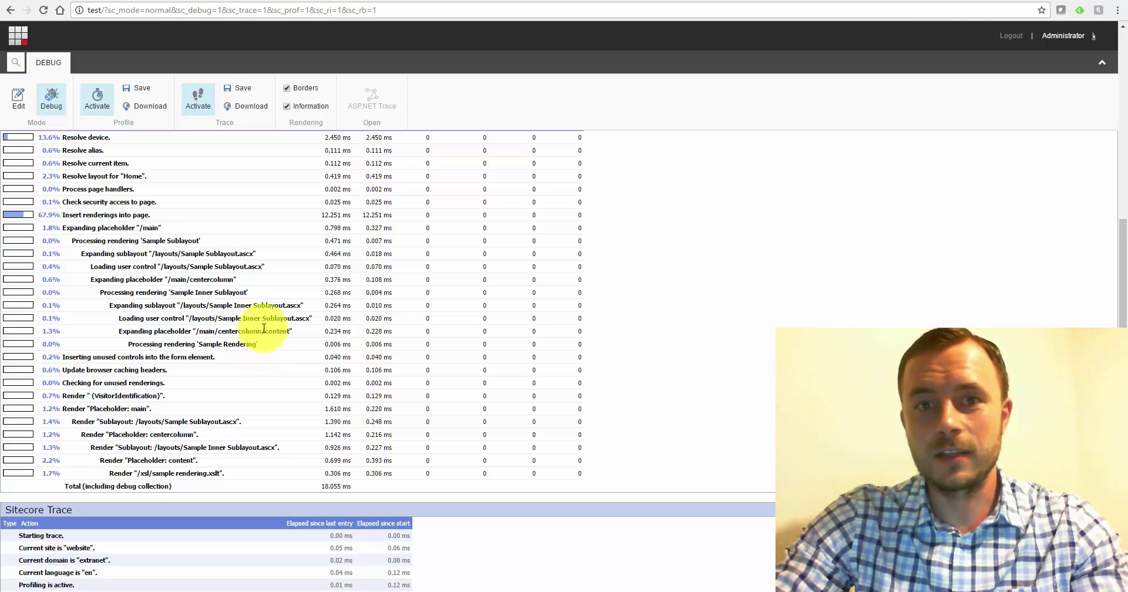
Scroll back up to the Sitecore banner and 'Sitecore Experience Platform' heading.
{"action": "scroll", "coordinate": [420, 315], "scroll_direction": "up", "scroll_amount": 5}
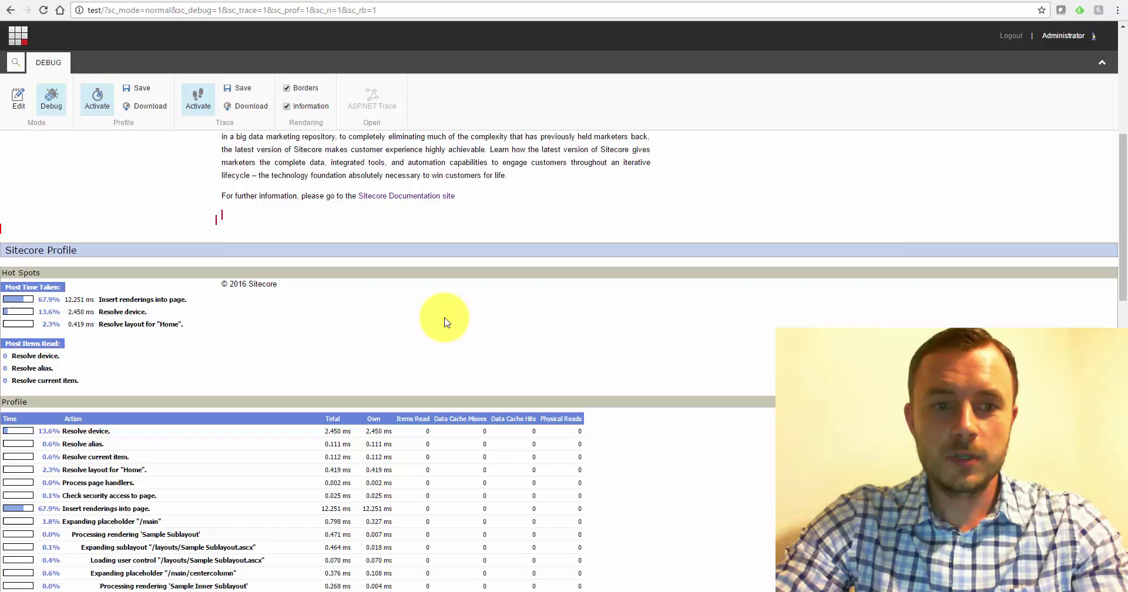
{"action": "scroll", "coordinate": [445, 322], "scroll_direction": "up", "scroll_amount": 6}
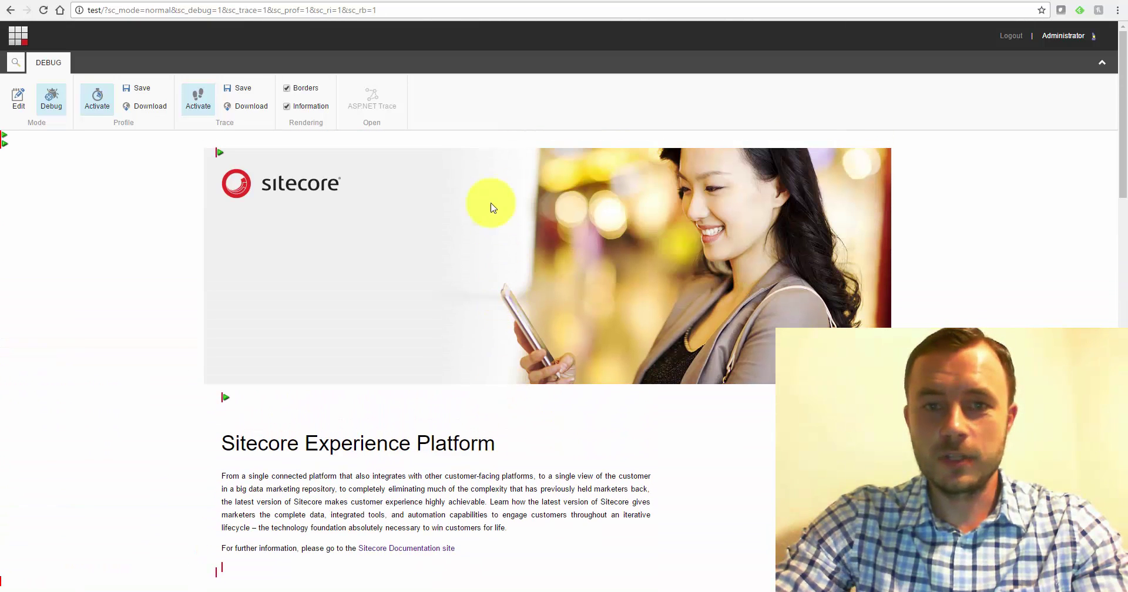